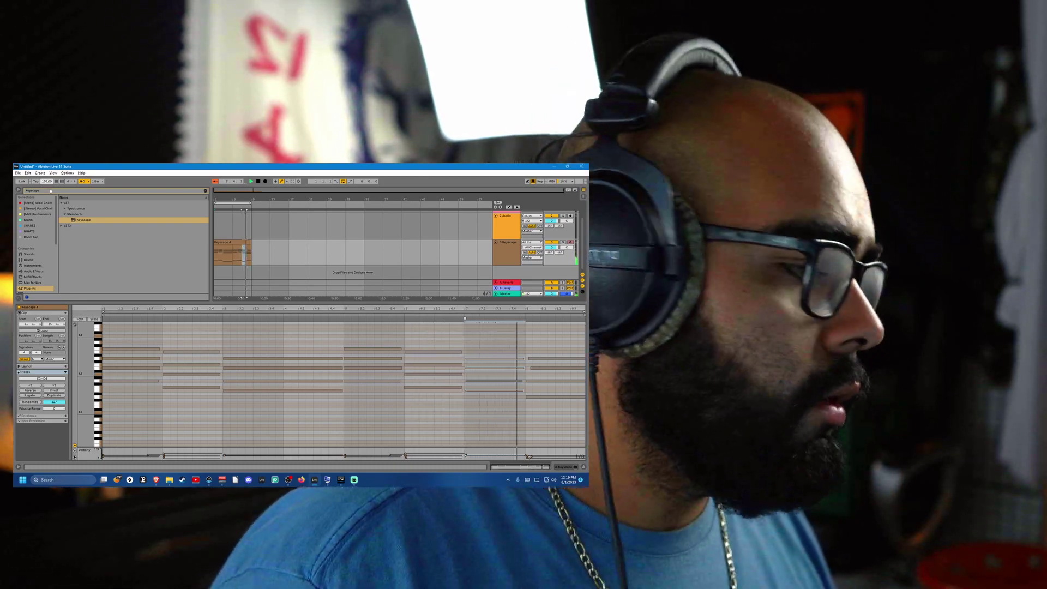
- Adjust the final chord's notes in the Keyscape clip and review the low bass notes beneath the chords
drag(547, 340, 536, 371)
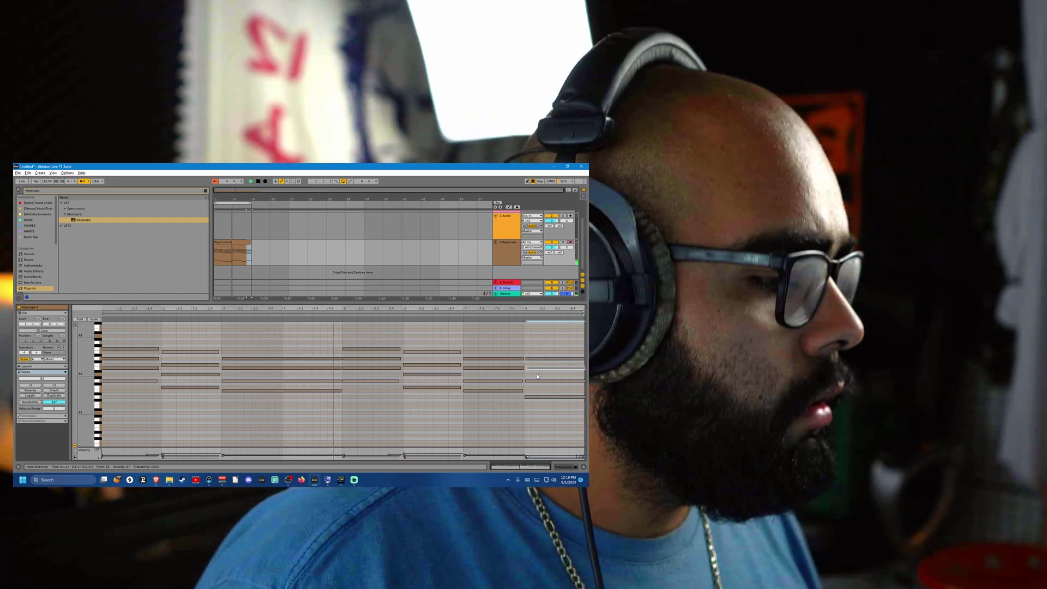
scroll(349, 383, down, 4)
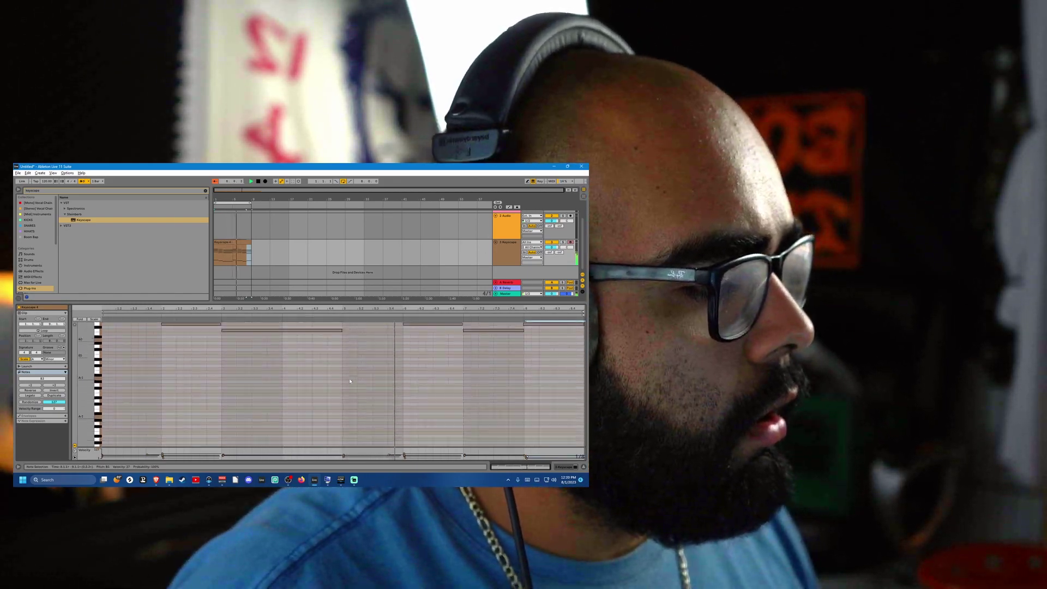
scroll(351, 376, up, 5)
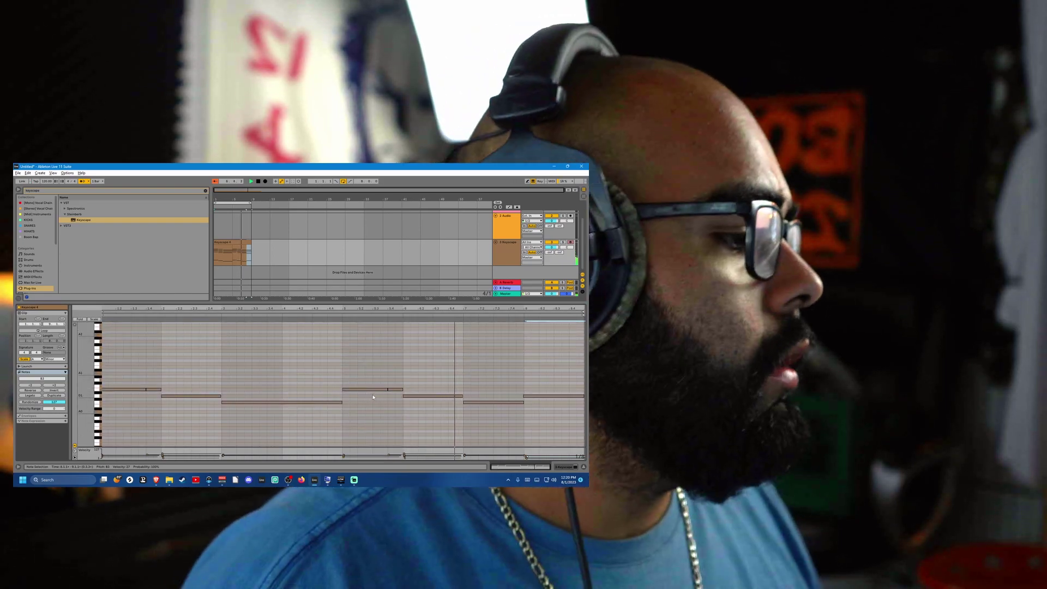
scroll(425, 392, up, 8)
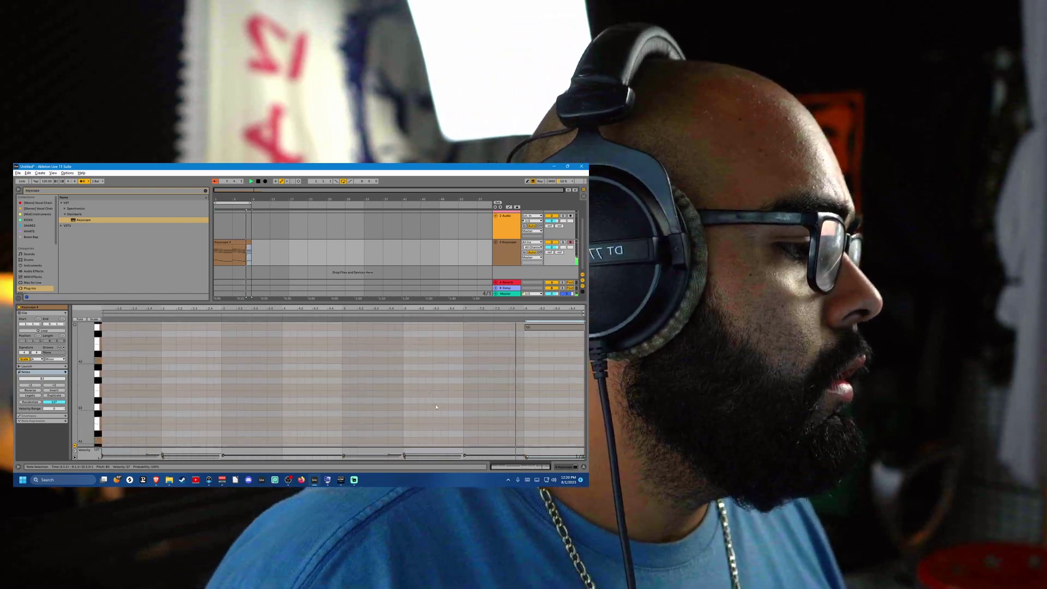
scroll(440, 404, down, 6)
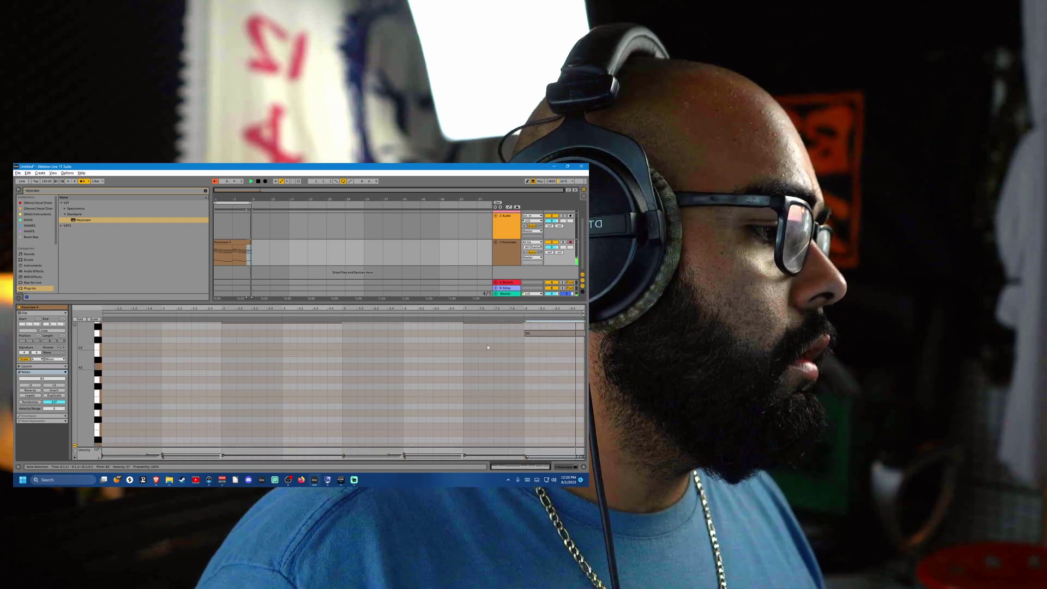
scroll(463, 361, down, 5)
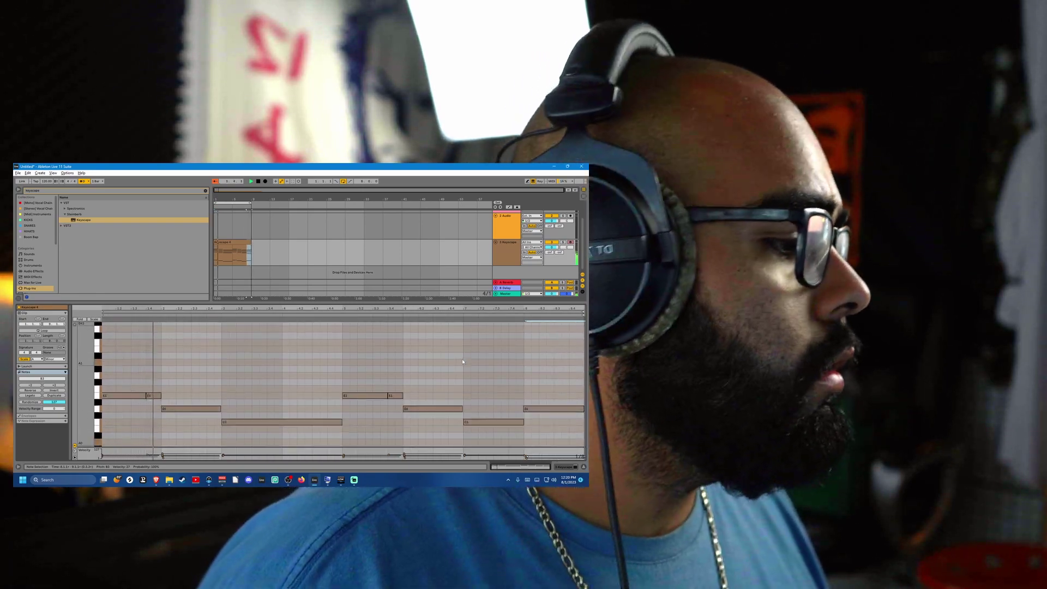
scroll(449, 368, down, 3)
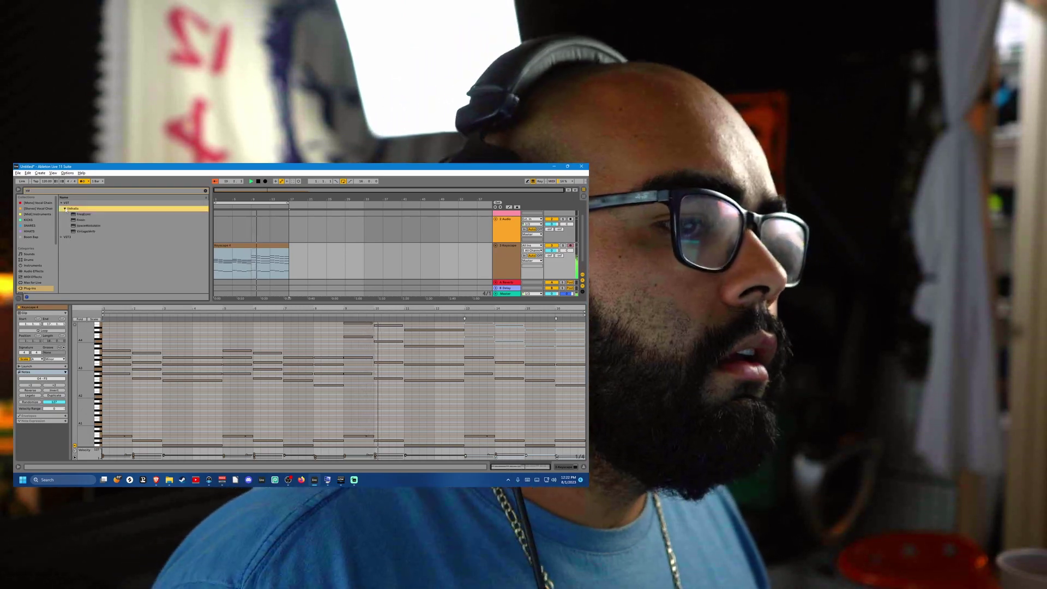
- Add ValhallaVintageVerb to the Keyscape track with a 56.4% mix, 1980s color and Smooth Plate mode
double_click(86, 231)
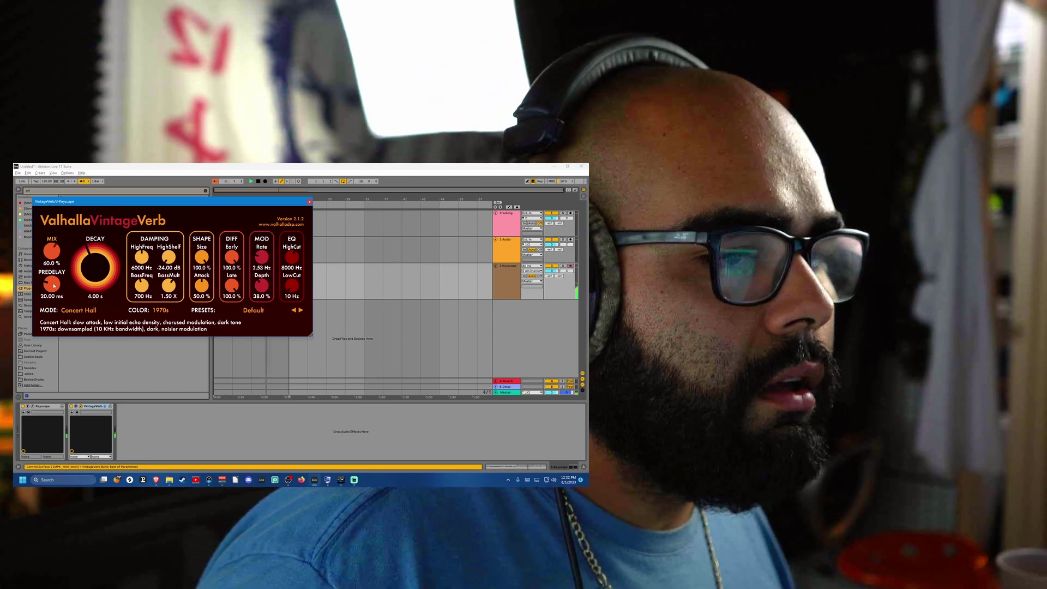
click(165, 325)
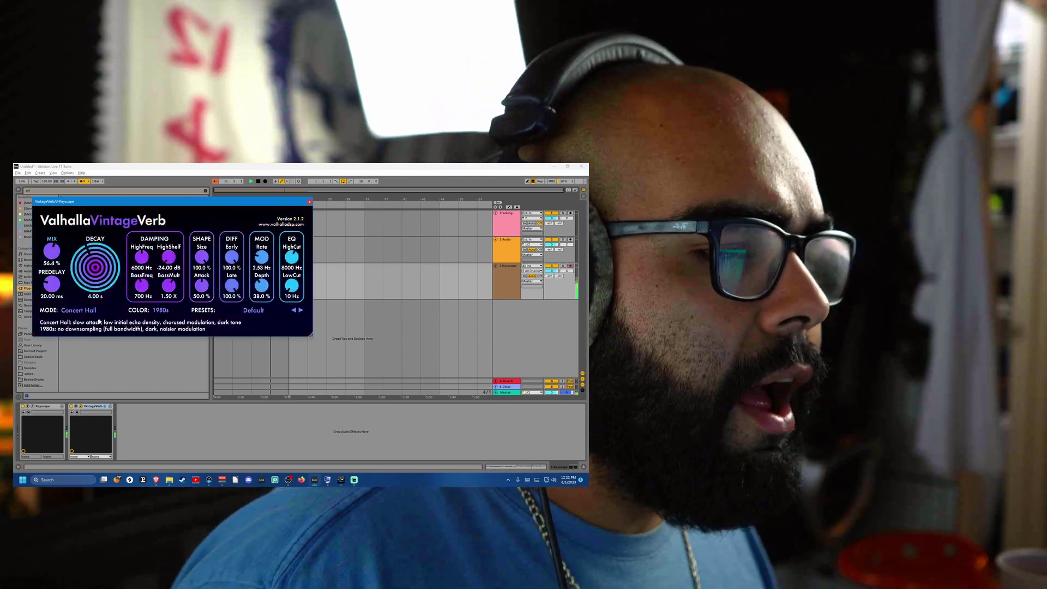
click(91, 310)
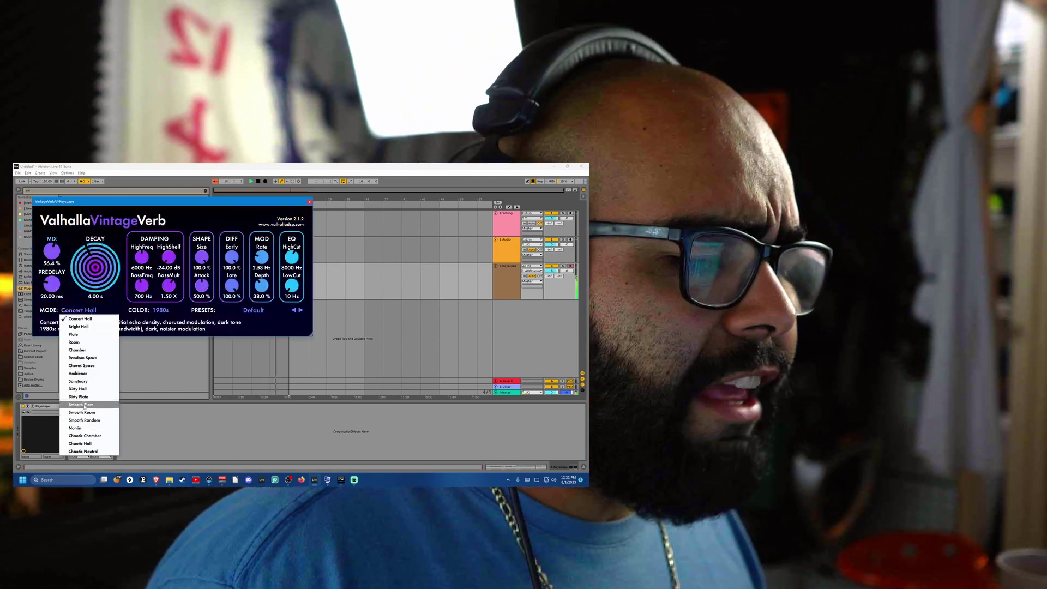
click(82, 405)
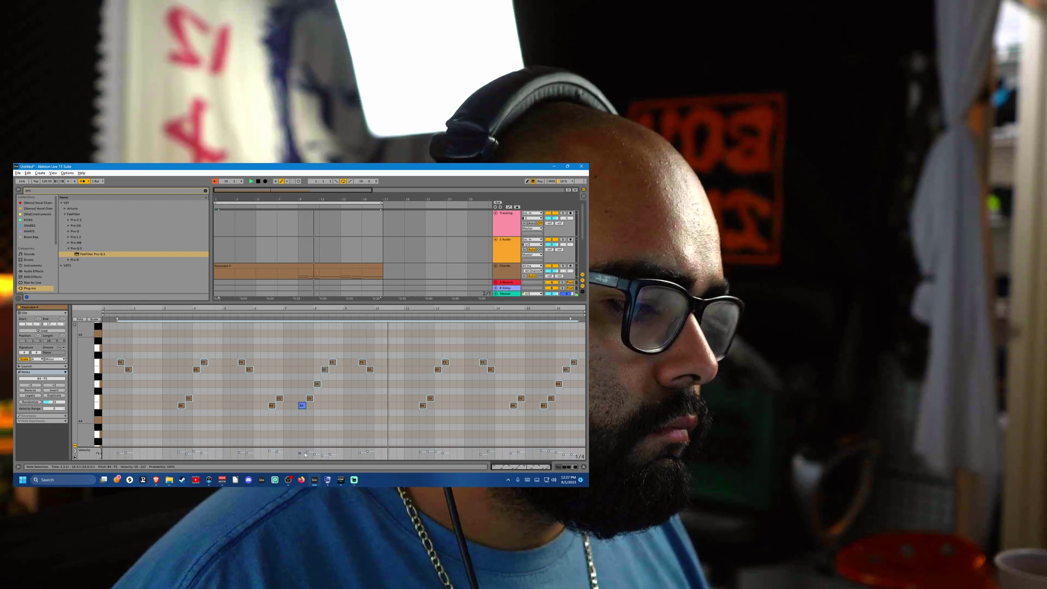
key(shift+Tab)
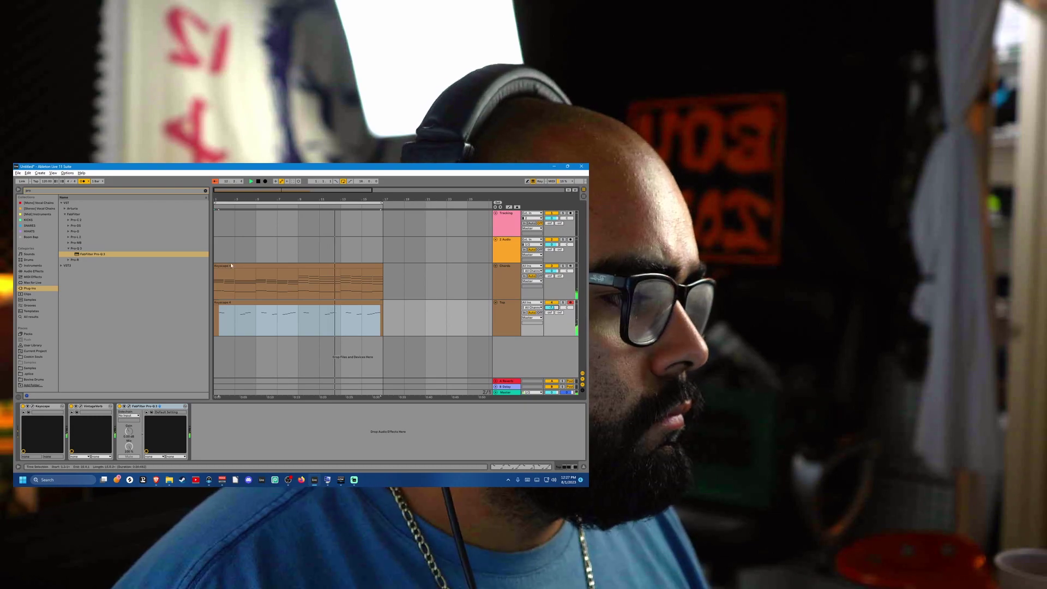
key(Tab)
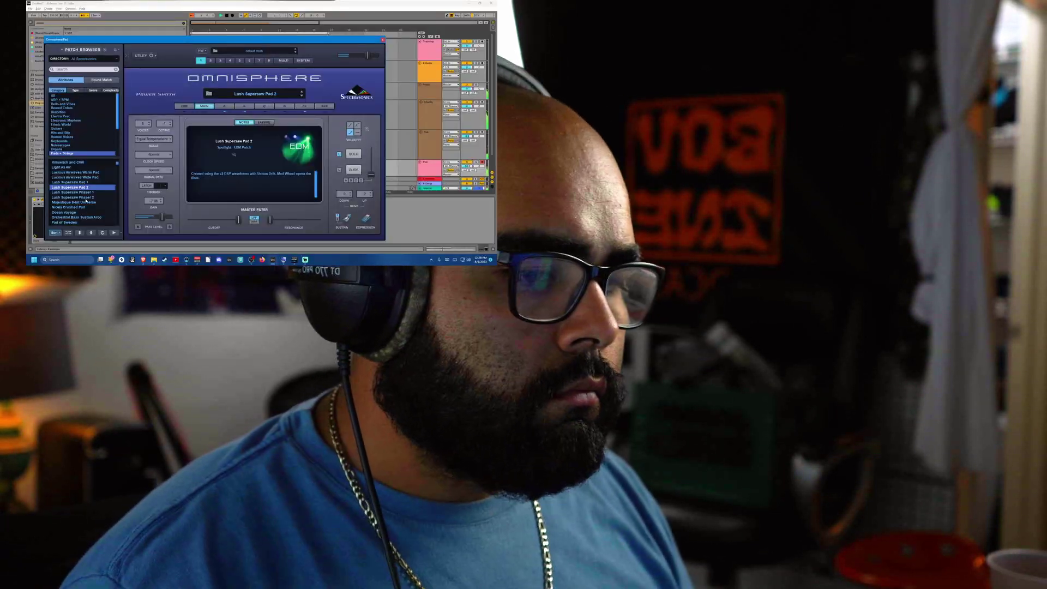
- Use Sound Match in Omnisphere to try pads similar to Lush Supersaw Pad 2, and load Lush Supersaw Phaser 1 for the Pad track
scroll(82, 218, down, 2)
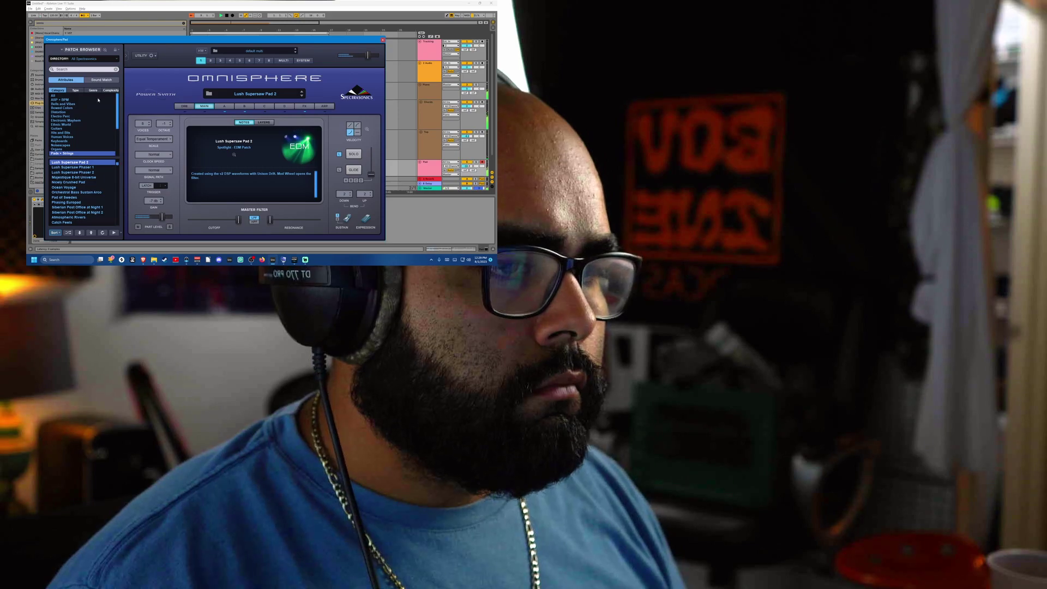
click(101, 80)
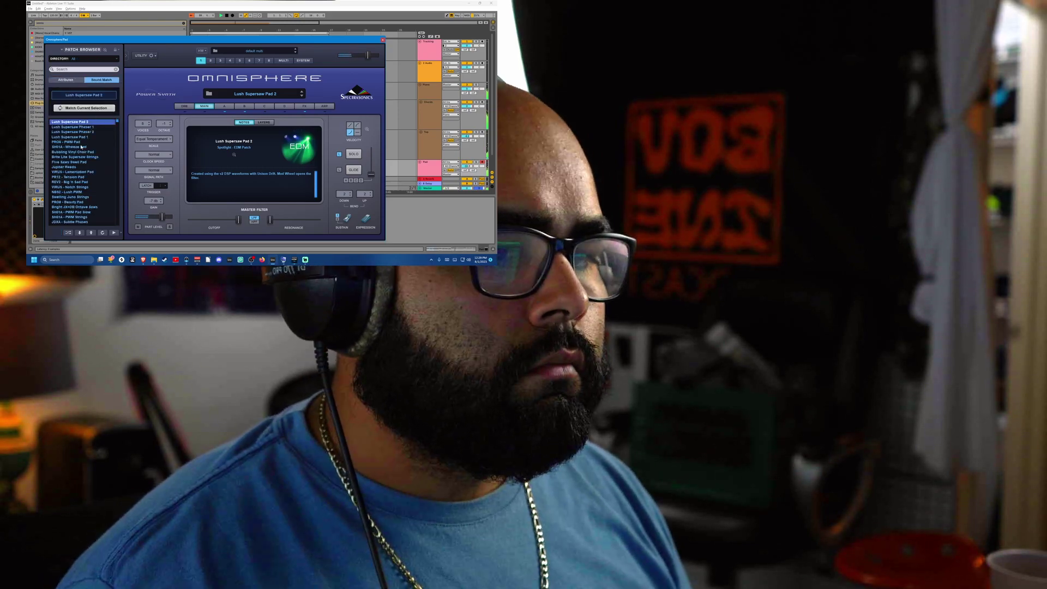
click(81, 162)
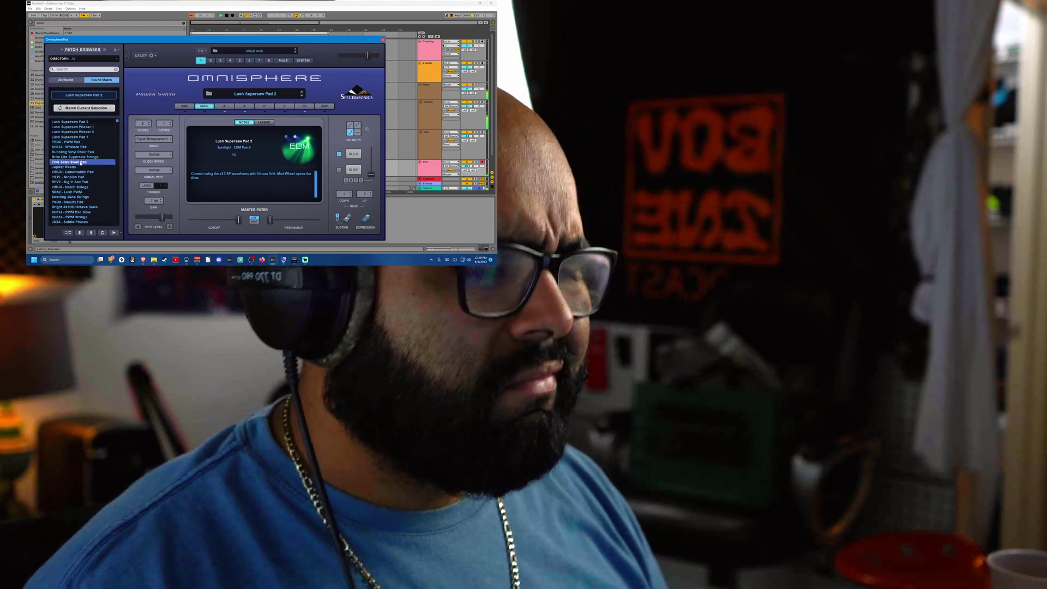
click(74, 171)
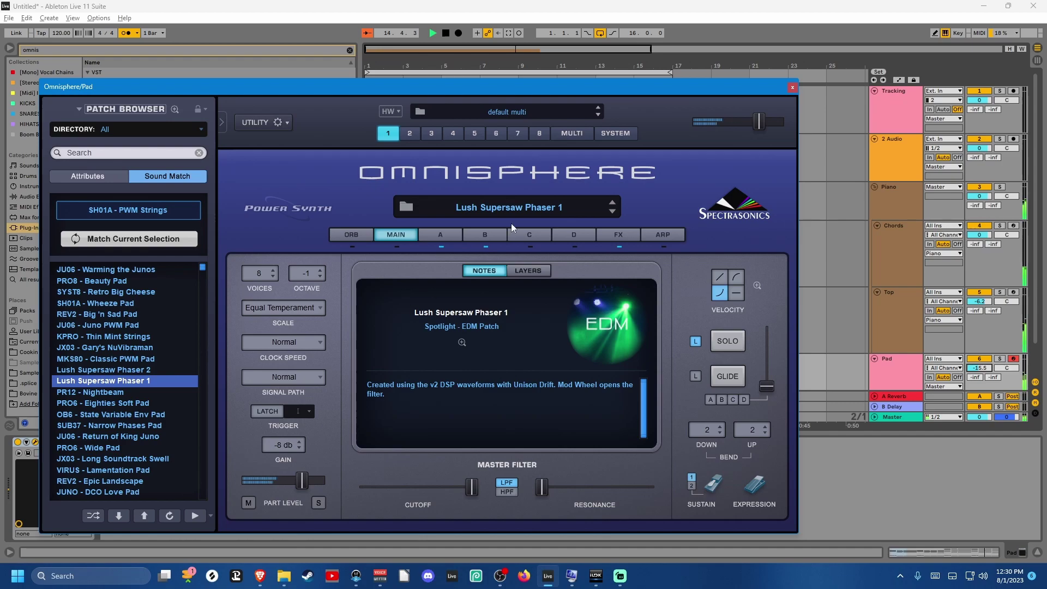
click(794, 89)
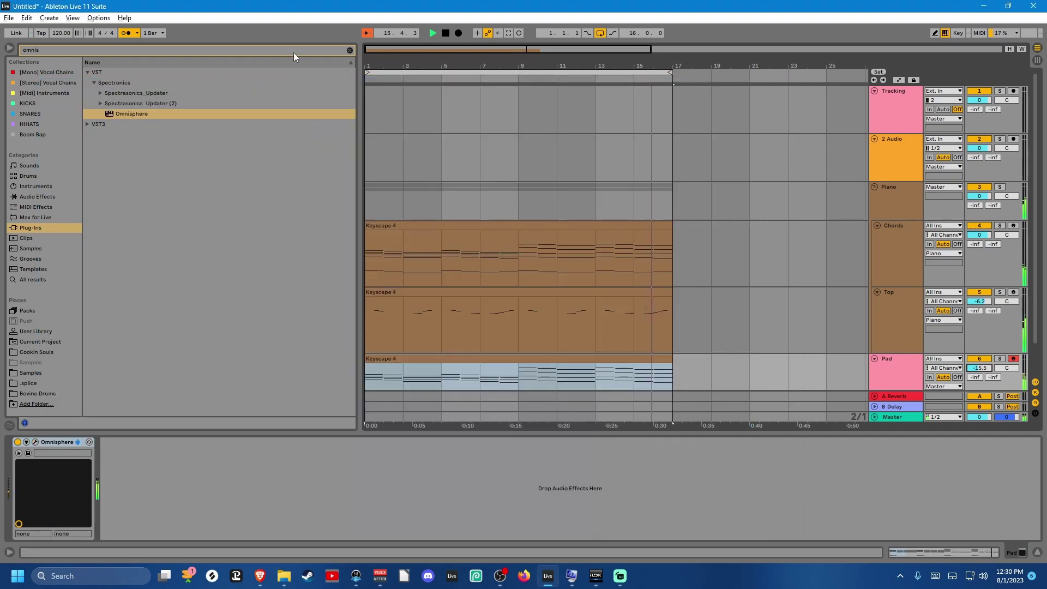
- Find FabFilter Pro-Q 3 among the plug-ins and add it after Omnisphere on the Pad track
click(350, 50)
text(pro)
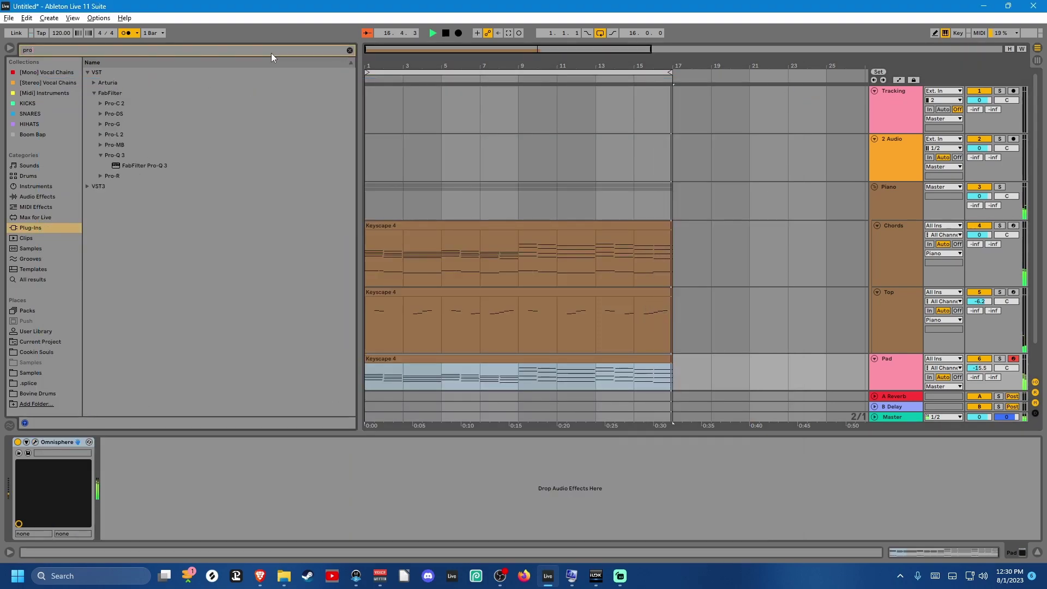
double_click(142, 165)
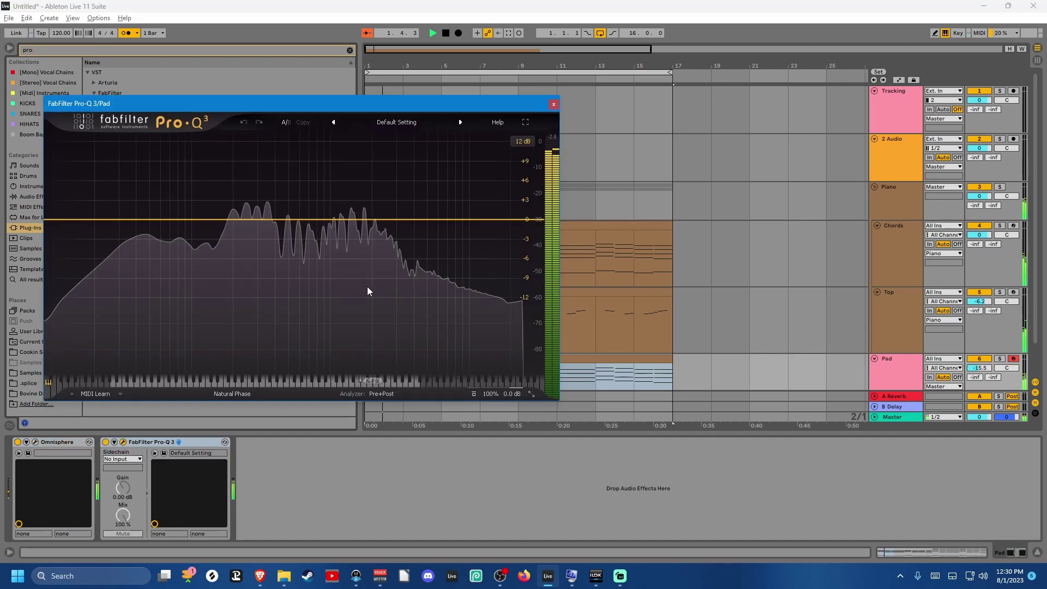
- Create a low cut with a 48 dB/oct slope on the pad's EQ and raise its frequency to trim the low end
click(65, 220)
click(83, 203)
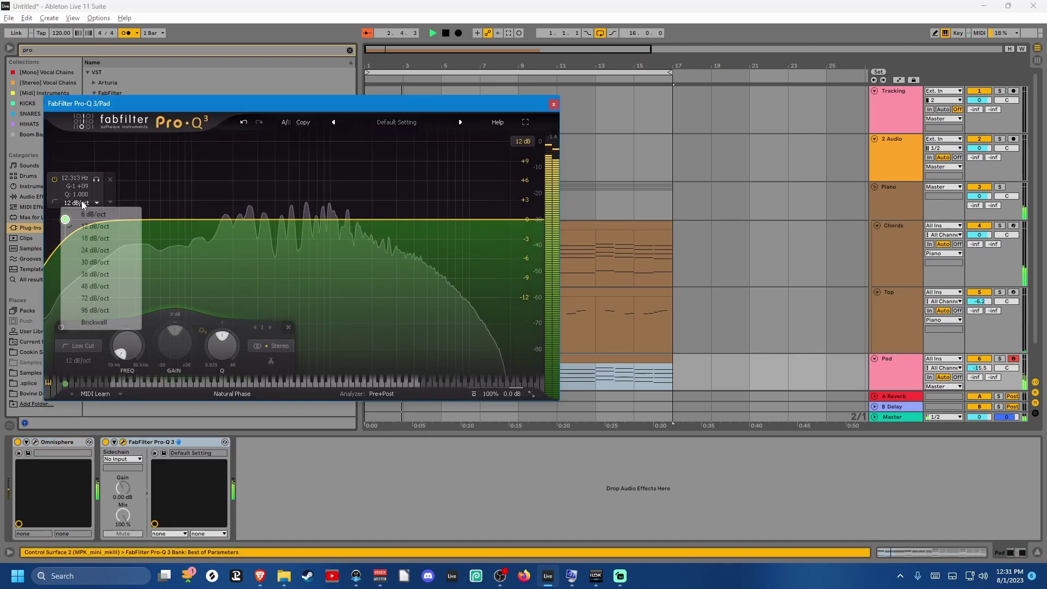
click(94, 287)
drag(65, 220, 173, 221)
- Add a high cut at about 1543 Hz with a 48 dB/oct slope and fine-tune the low cut's frequency
double_click(537, 219)
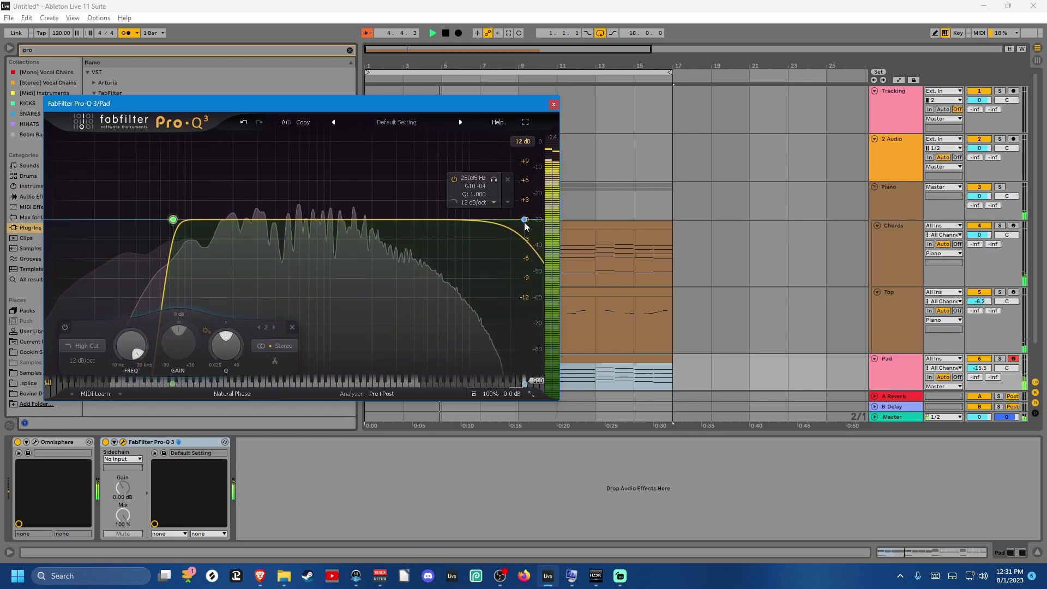
click(480, 202)
click(494, 286)
drag(525, 220, 356, 220)
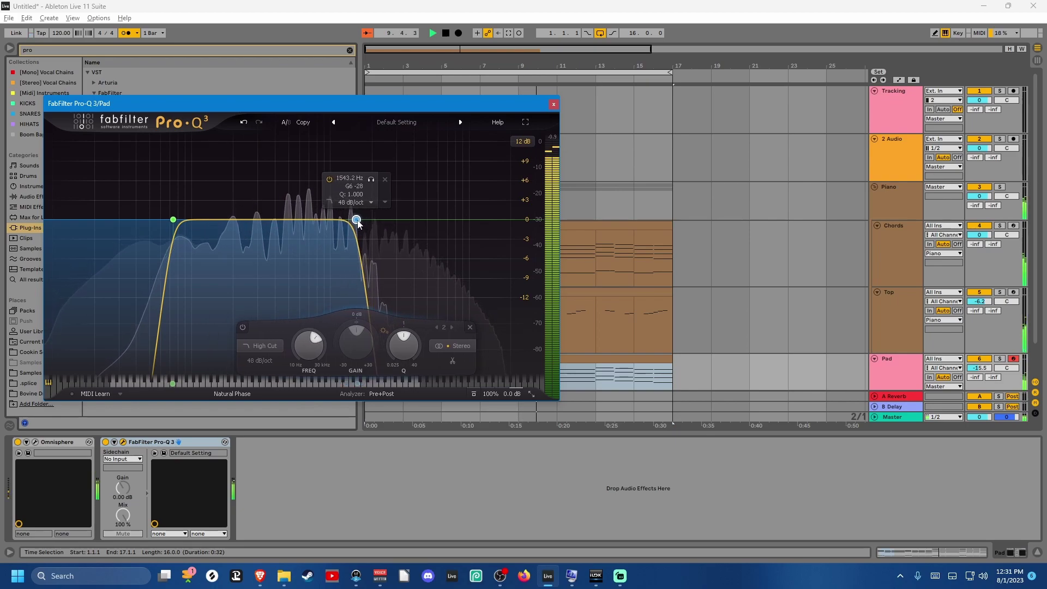
mouse_move(172, 221)
mouse_down()
mouse_move(214, 222)
mouse_move(171, 219)
mouse_up()
click(552, 105)
- Lower the Pad track's volume to -17.1 dB
scroll(763, 300, down, 1)
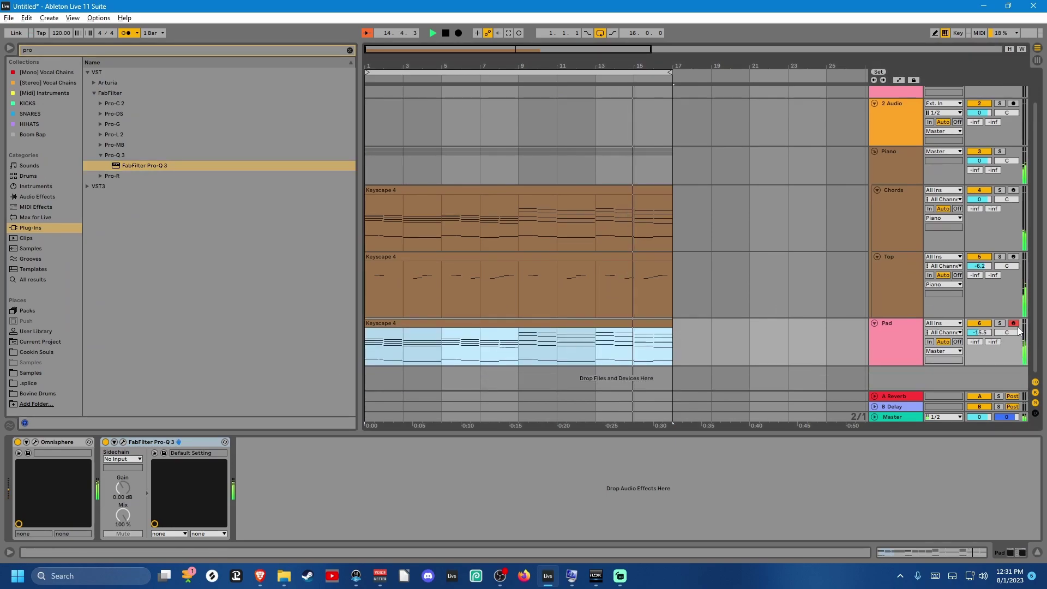
drag(984, 334, 985, 343)
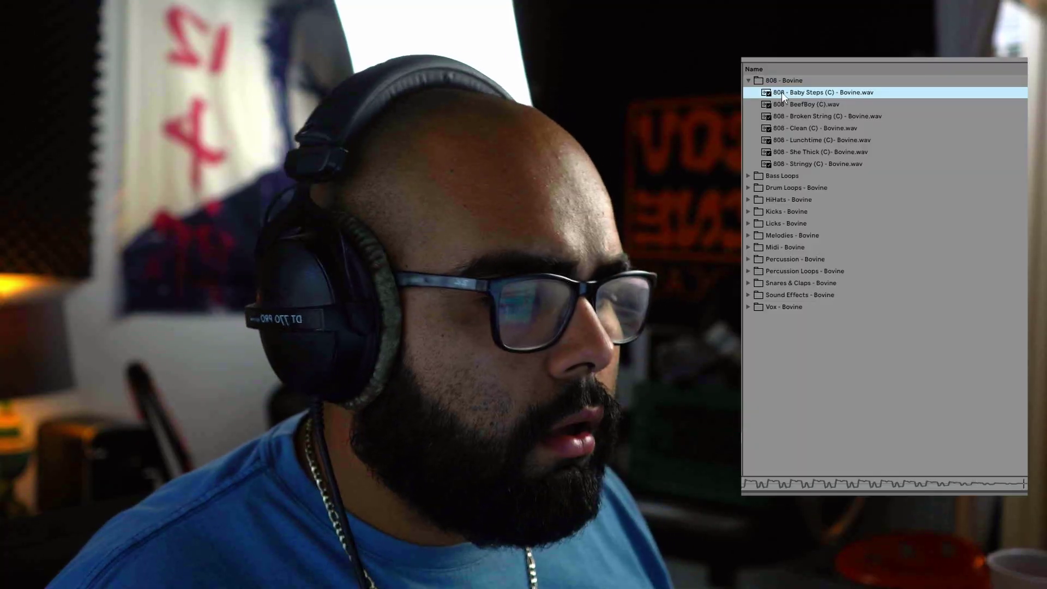
- Audition the samples in the 808 - Bovine folder and choose 808 - Clean (C) - Bovine.wav
key(Down)
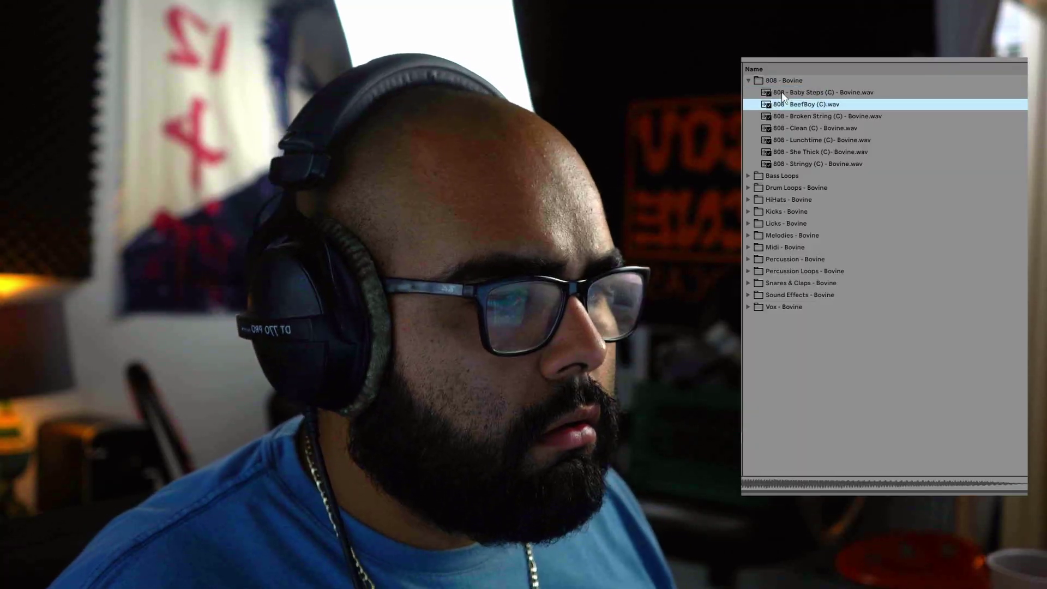
key(Down)
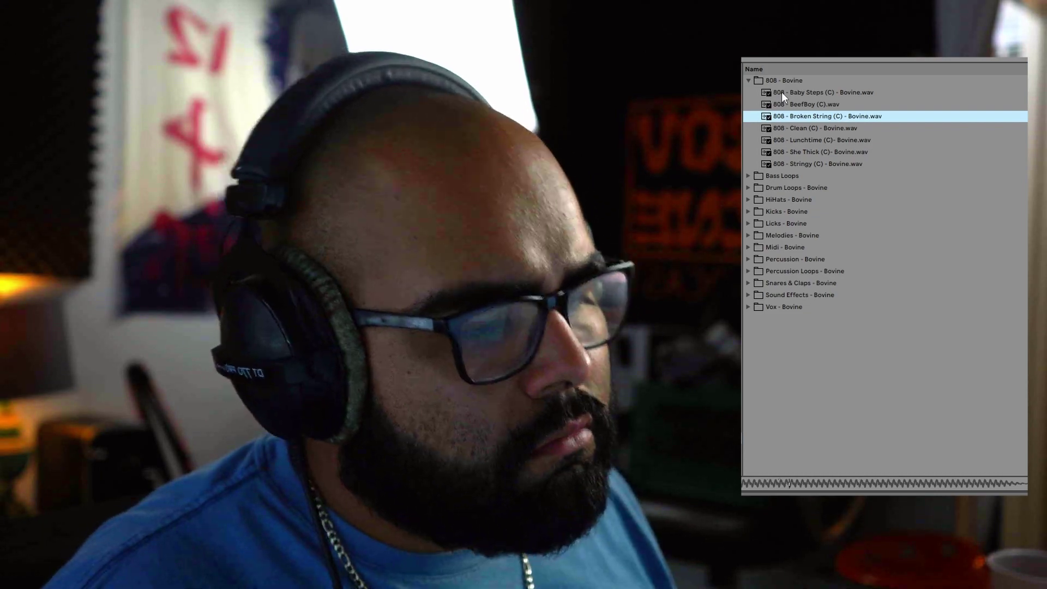
key(Down)
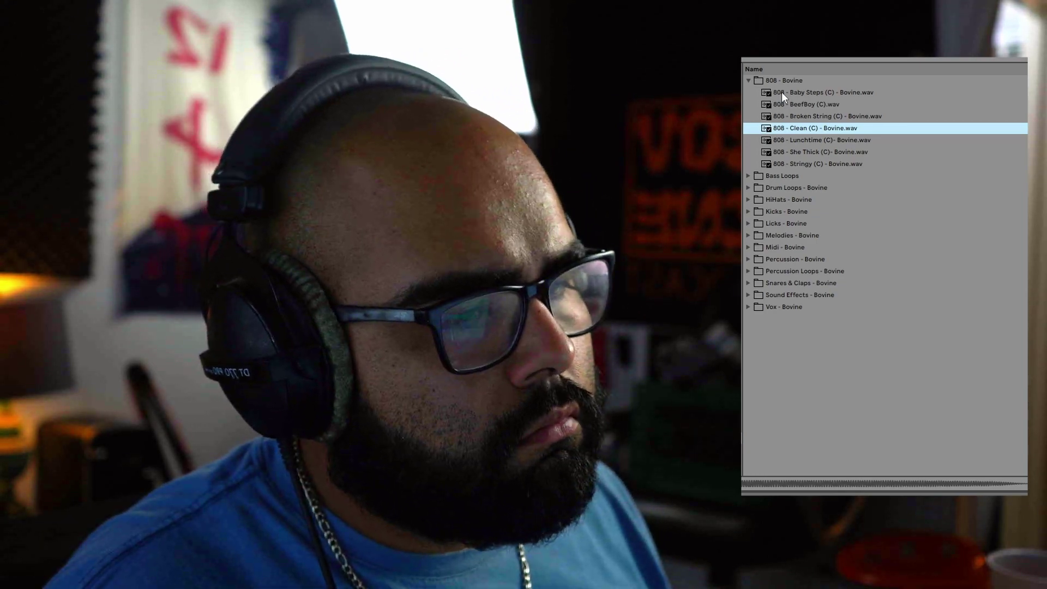
key(Down)
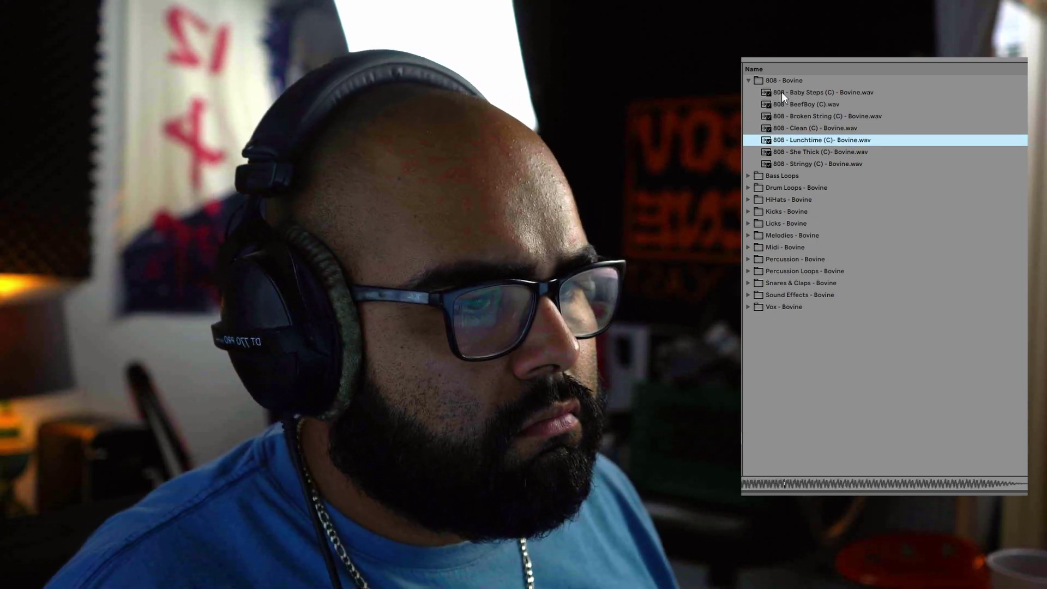
key(Down)
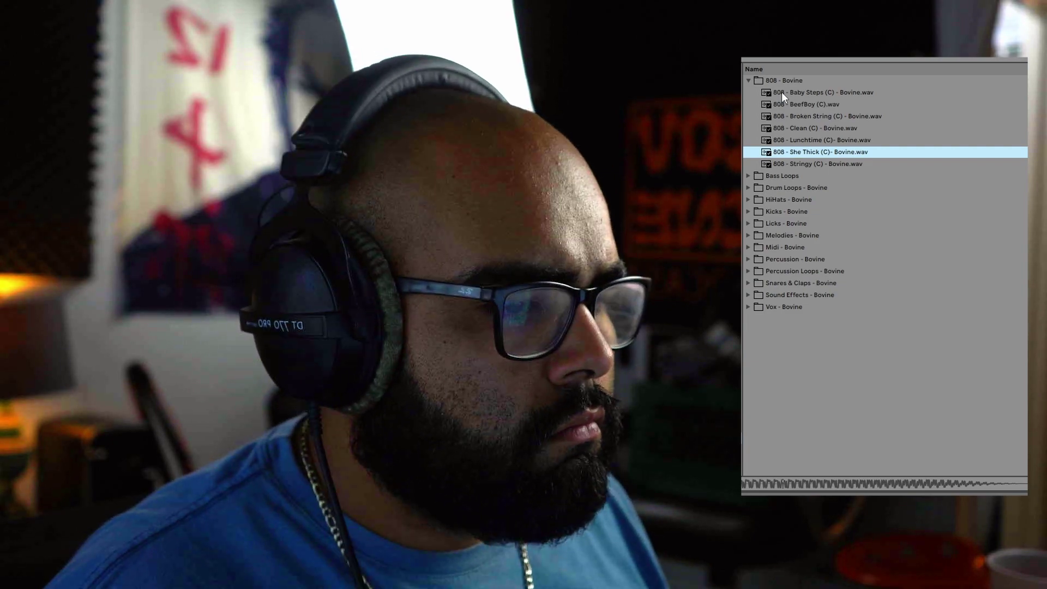
key(Down)
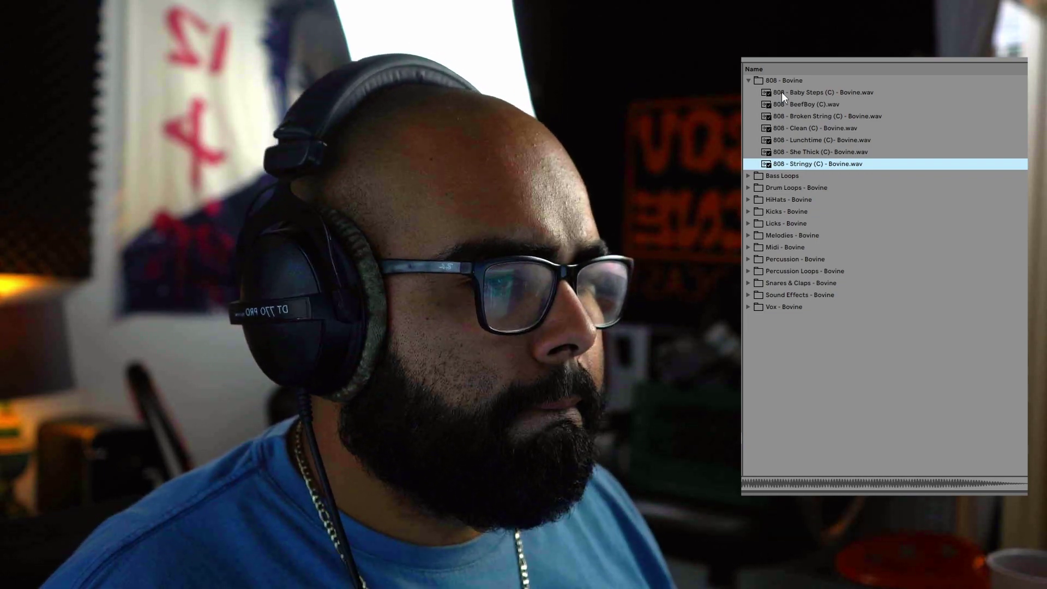
click(806, 127)
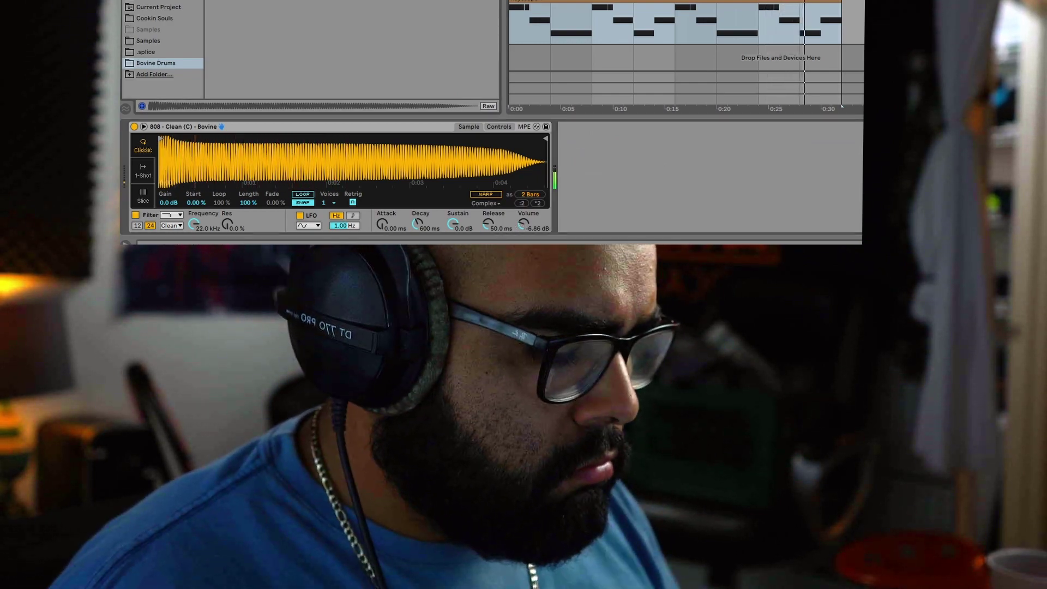
- Switch to the Splice sample library and audition several samples from the "vocal" search
key(ctrl+f)
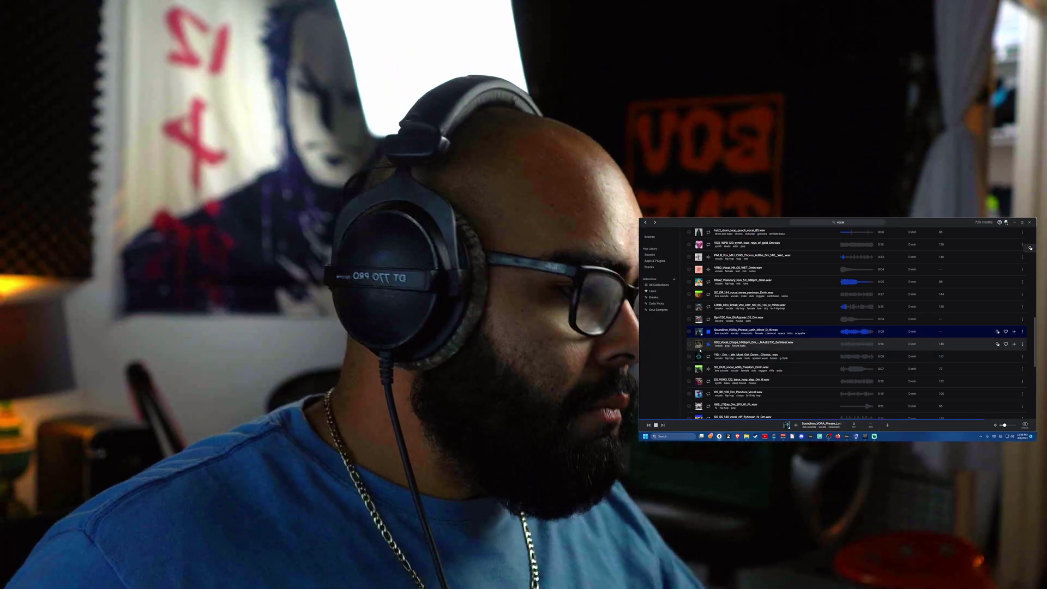
click(708, 370)
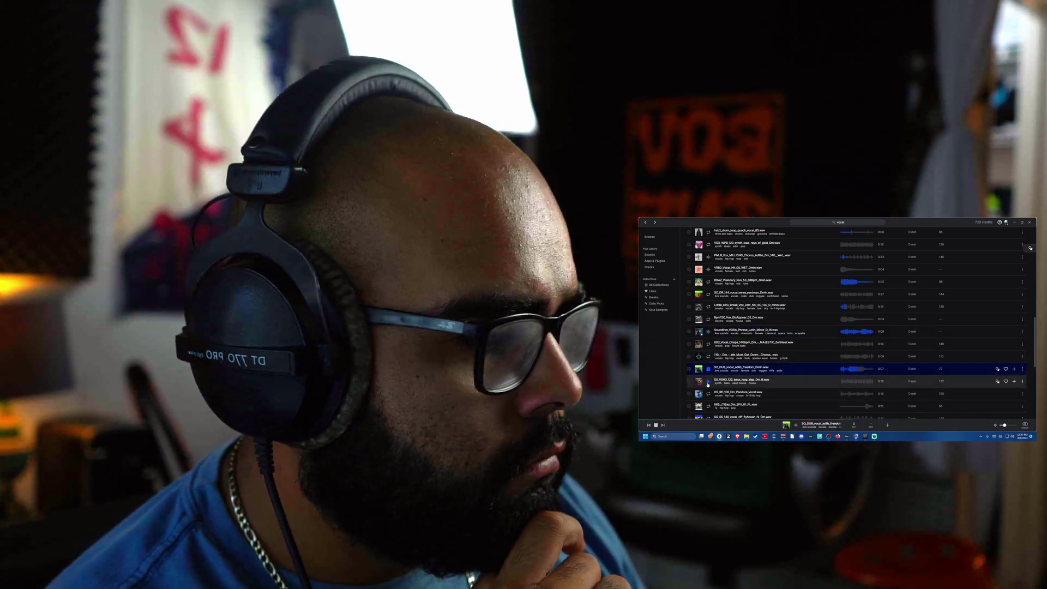
scroll(710, 393, down, 2)
click(710, 366)
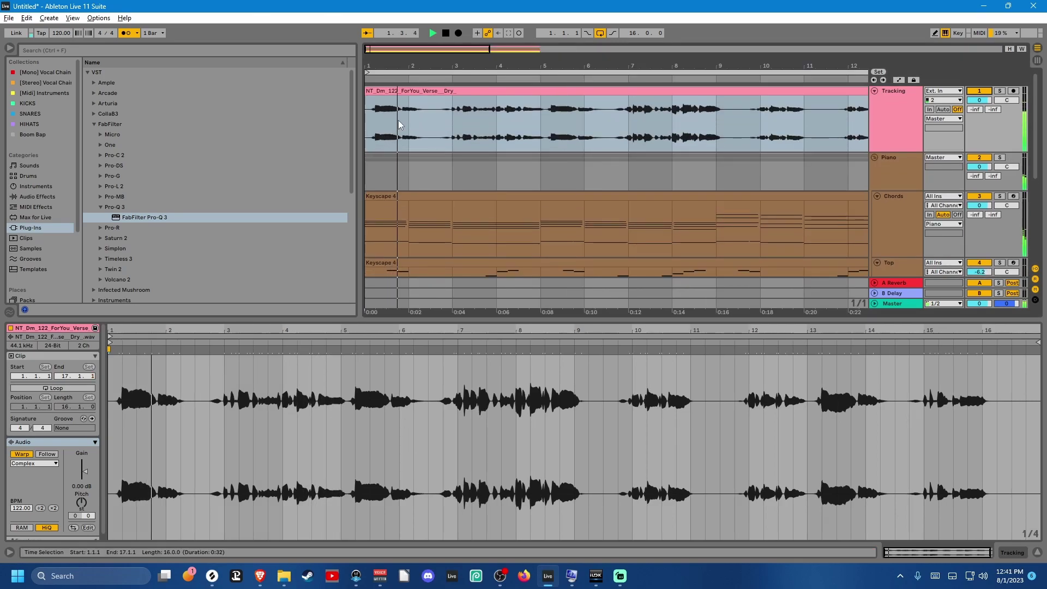
- Search the plug-ins for "pro" and load FabFilter Pro-Q 3 onto the Tracking vocal track
scroll(398, 120, up, 1)
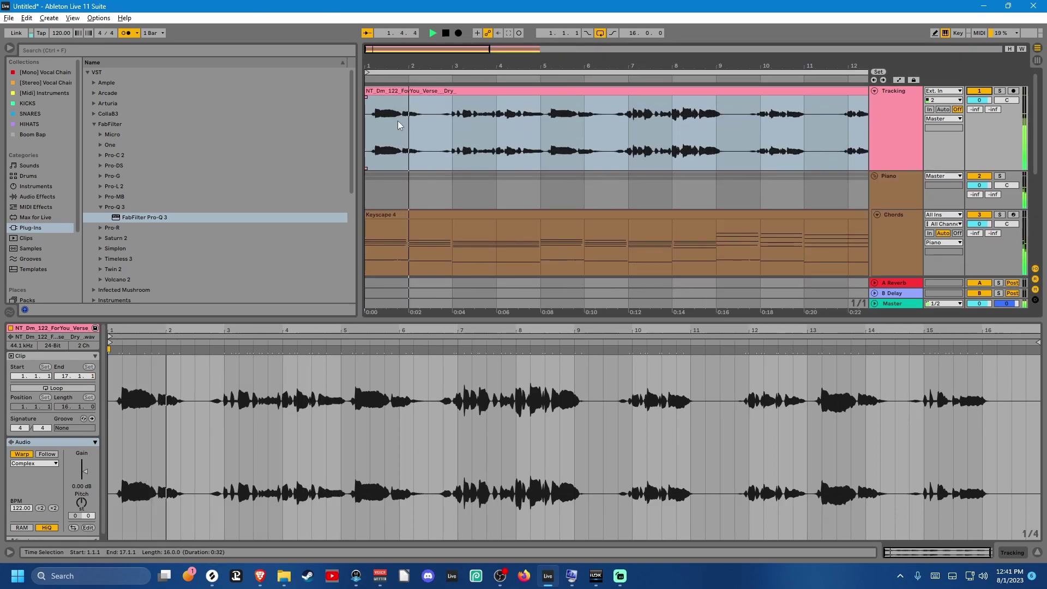
key(shift+Tab)
click(131, 51)
text(pro)
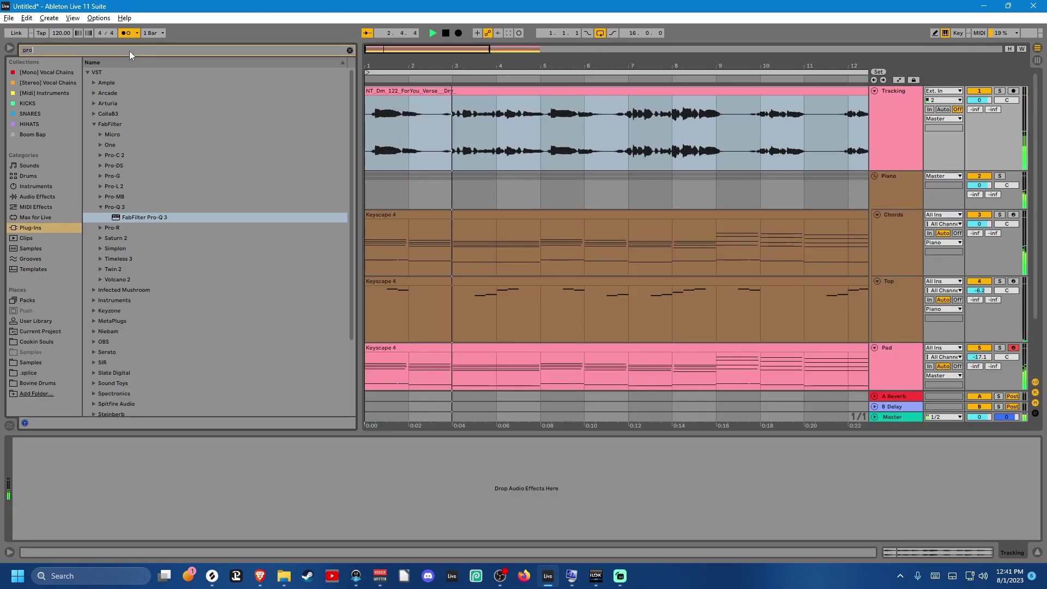
click(118, 165)
double_click(117, 165)
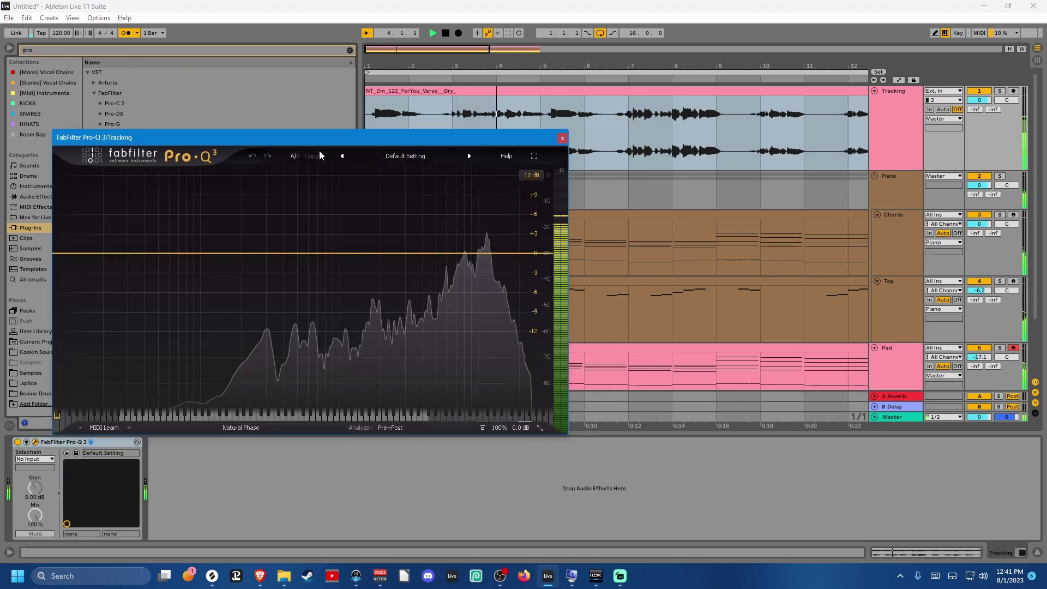
- Add a 72 dB/oct low cut in Pro-Q 3 and raise its frequency to thin out the vocal's low end
double_click(60, 252)
click(74, 236)
click(107, 332)
drag(61, 253, 219, 261)
drag(132, 257, 305, 267)
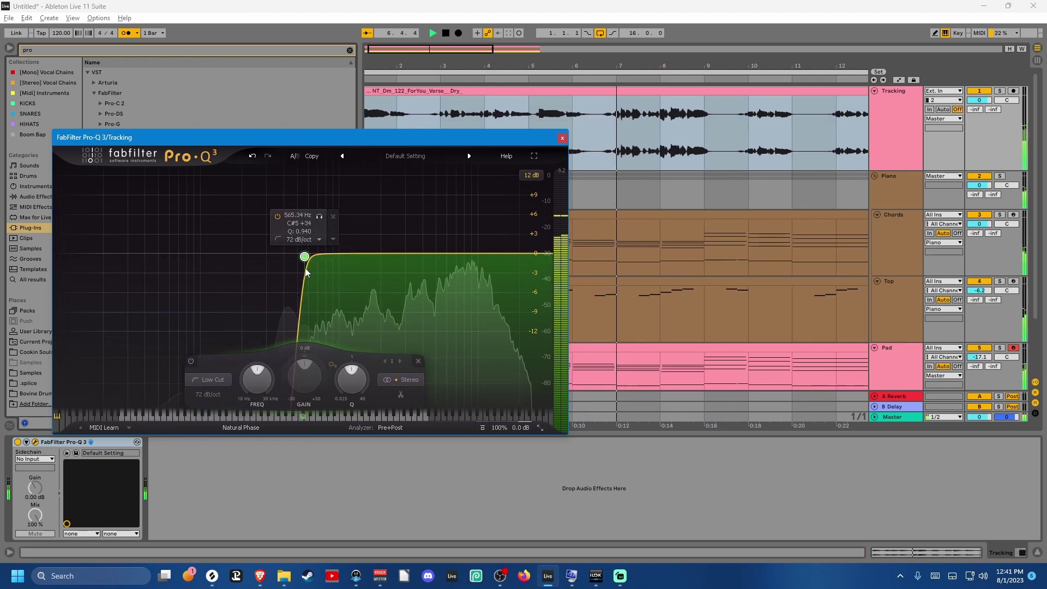
- Add a 72 dB/oct high cut at about 1502 Hz to the vocal's equalizer and close the plug-in window
click(515, 254)
click(503, 237)
click(500, 331)
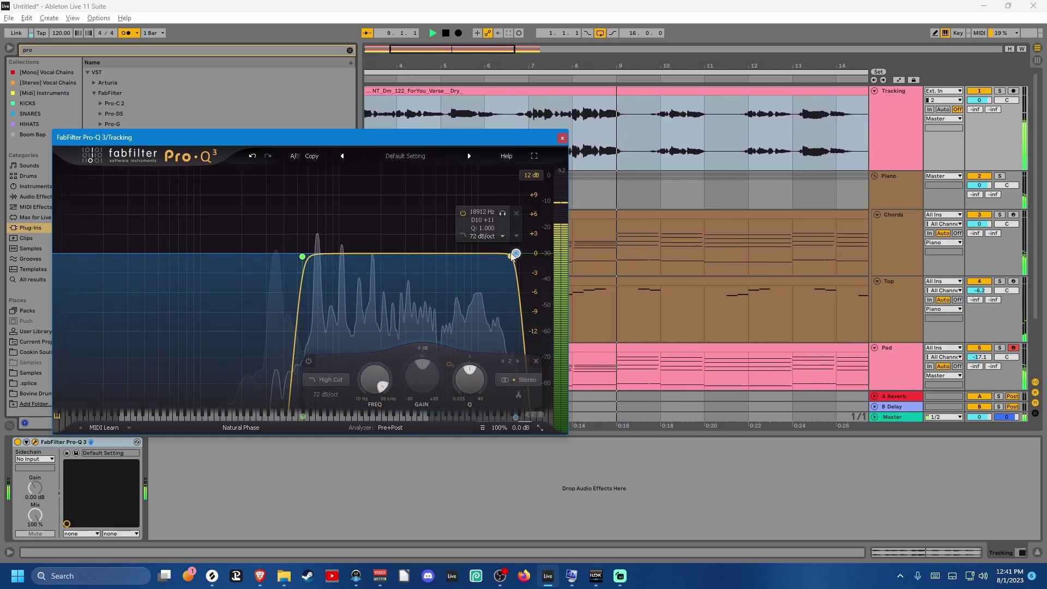
drag(515, 254, 364, 259)
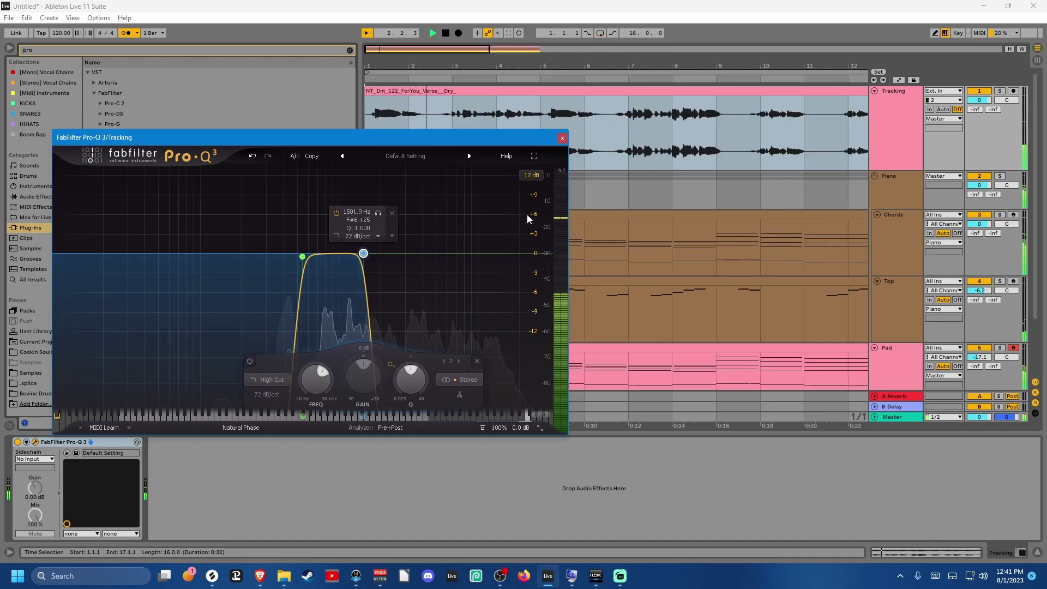
click(562, 139)
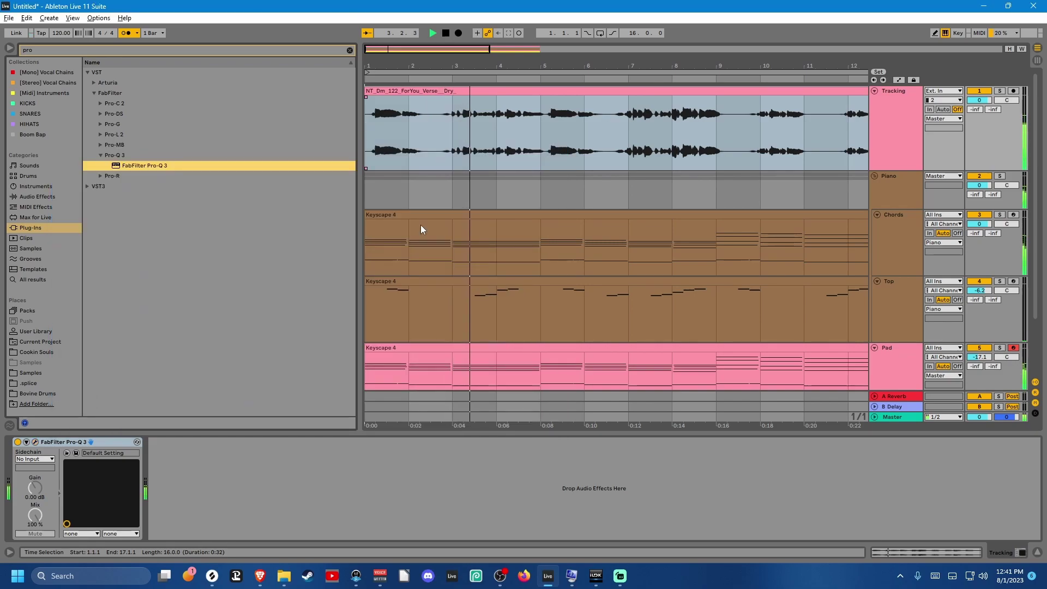
- Raise both cut frequencies in the Tracking track's Pro-Q 3, bringing the low cut to about 608 Hz
click(36, 442)
mouse_move(363, 259)
mouse_down()
mouse_move(404, 259)
mouse_move(382, 258)
mouse_up()
drag(302, 257, 309, 256)
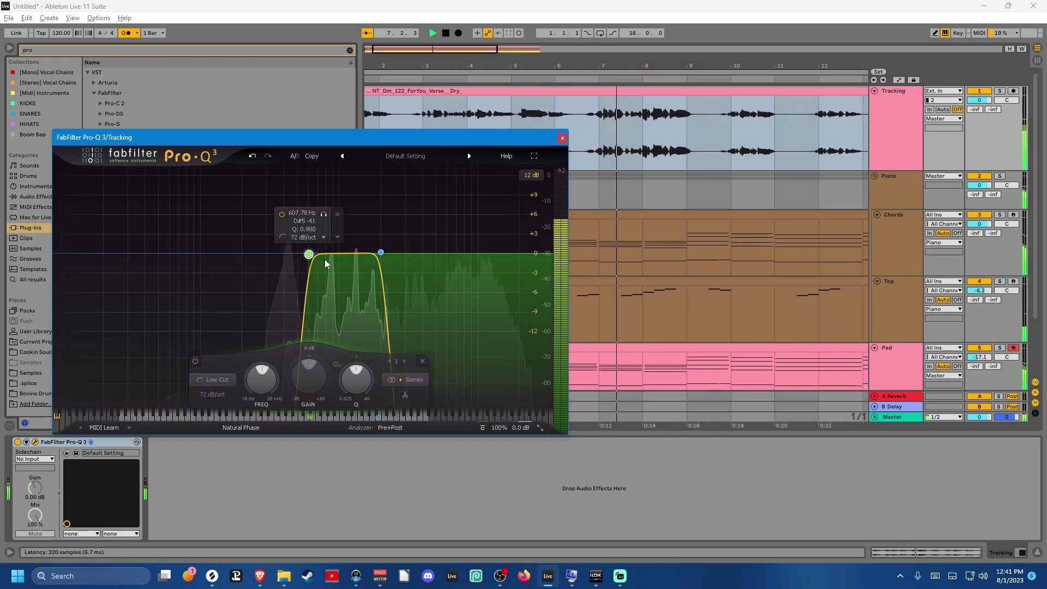
click(562, 137)
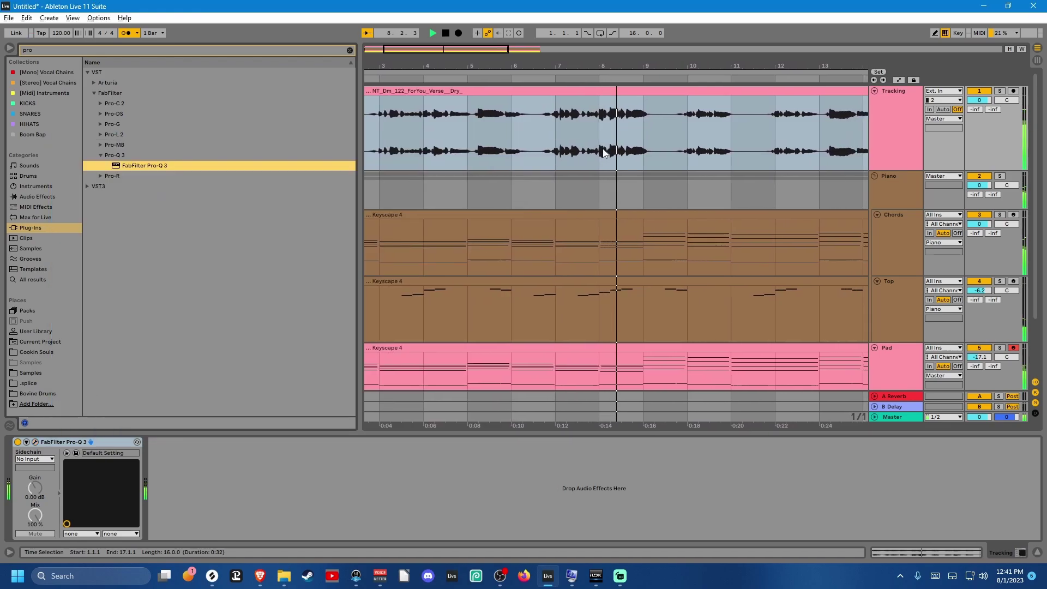
scroll(609, 156, down, 2)
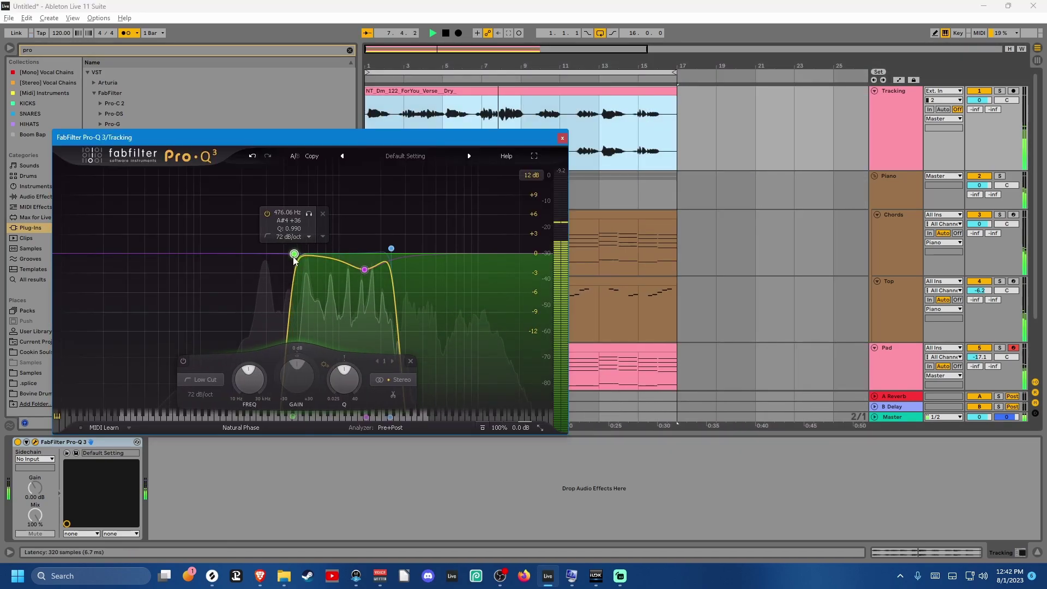
drag(295, 254, 308, 261)
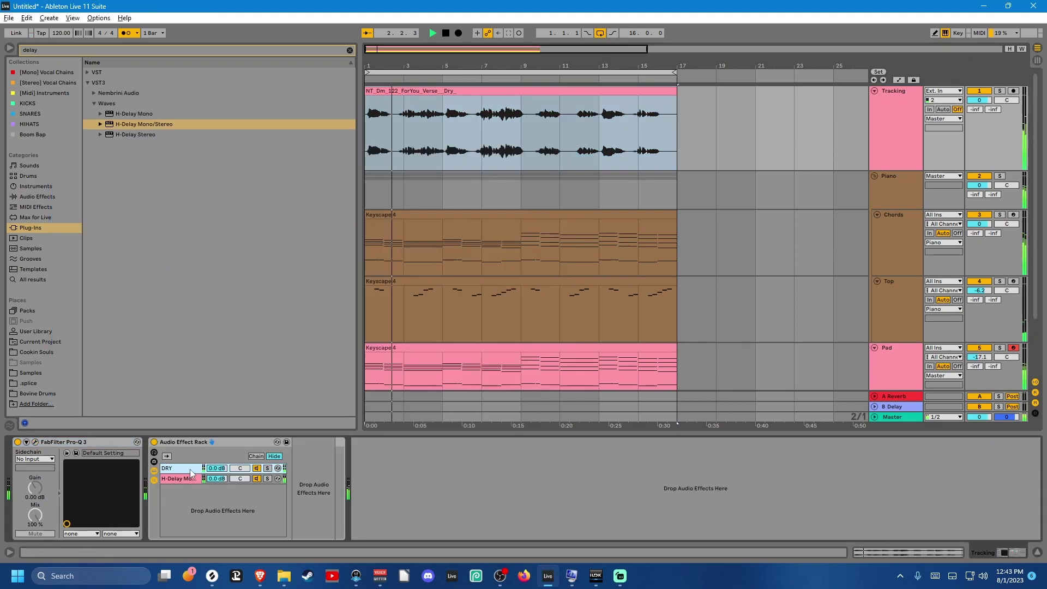
- Lower the H-Delay chain's volume to -19.0 dB and set ValhallaVintageVerb's mix to 48.4 %
click(184, 479)
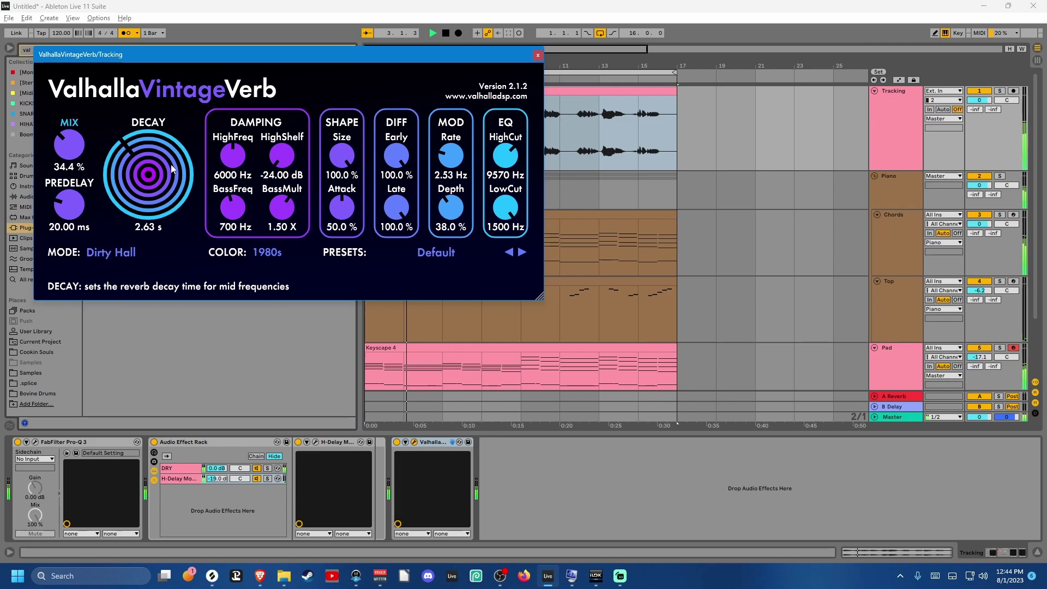
scroll(172, 168, down, 1)
scroll(70, 148, down, 1)
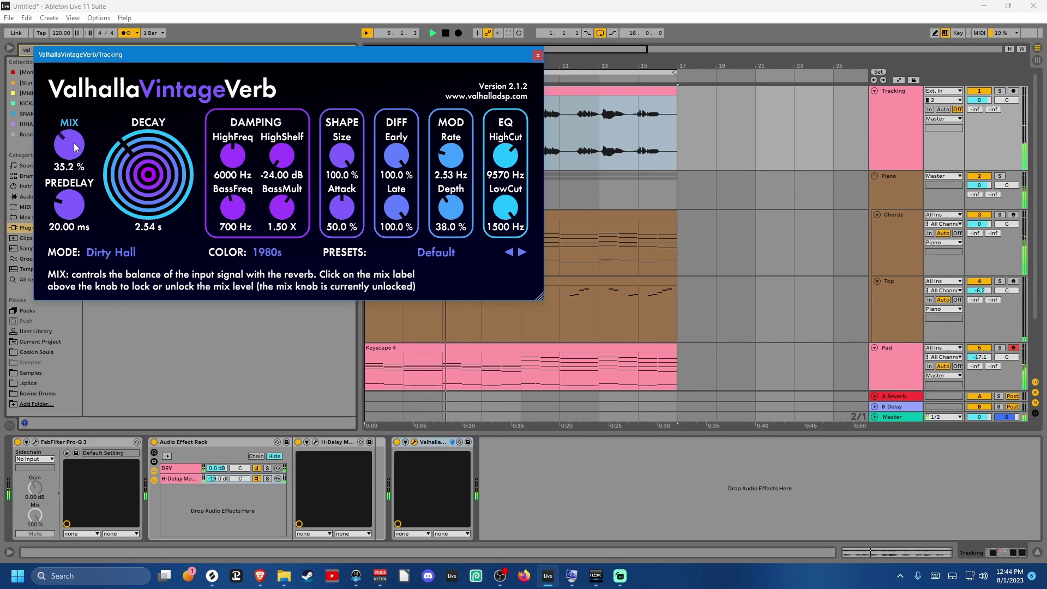
scroll(82, 133, up, 1)
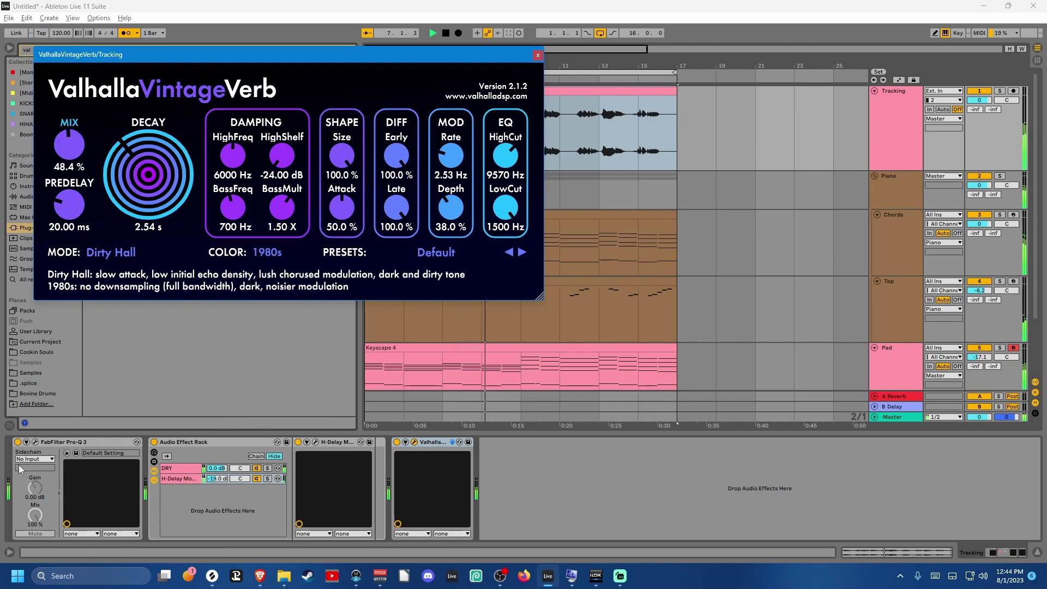
- Set the vocal equalizer's high cut to about 2176 Hz and close the Pro-Q 3 and ValhallaVintageVerb windows
click(34, 442)
mouse_move(391, 256)
mouse_down()
mouse_move(364, 257)
mouse_move(385, 254)
mouse_up()
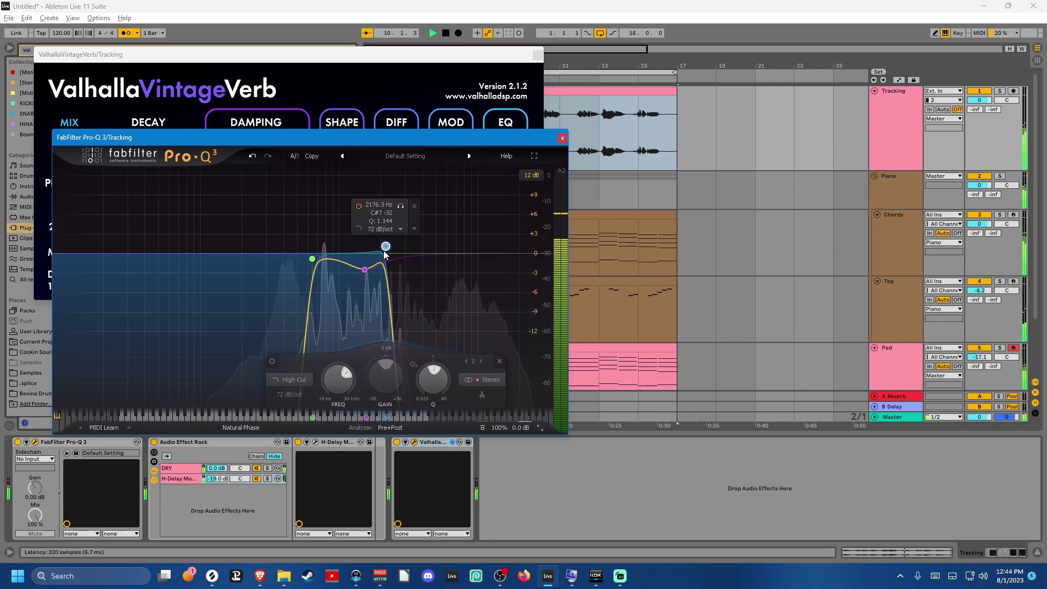
click(562, 139)
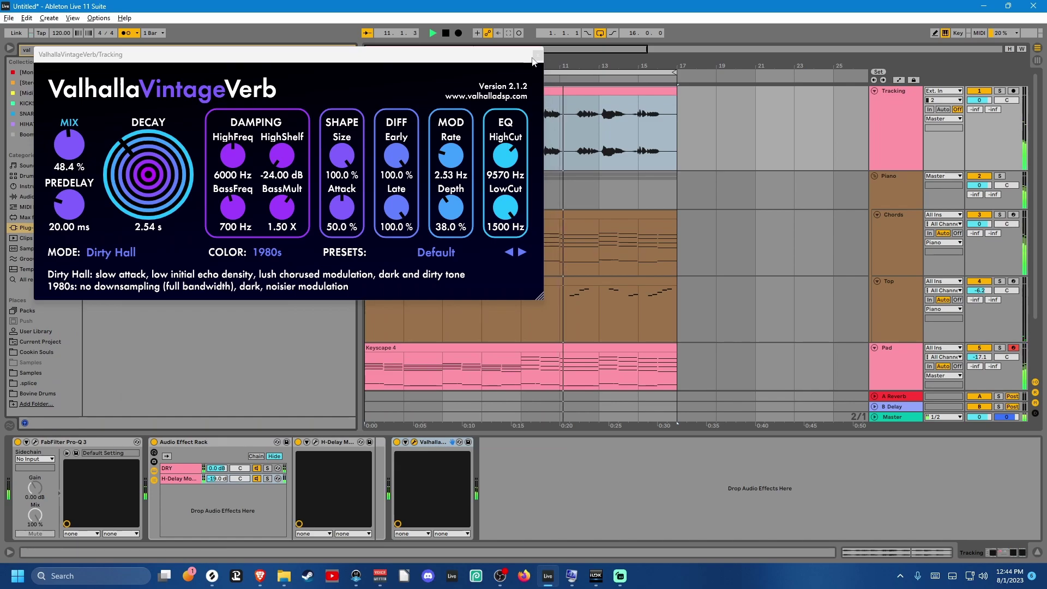
click(538, 54)
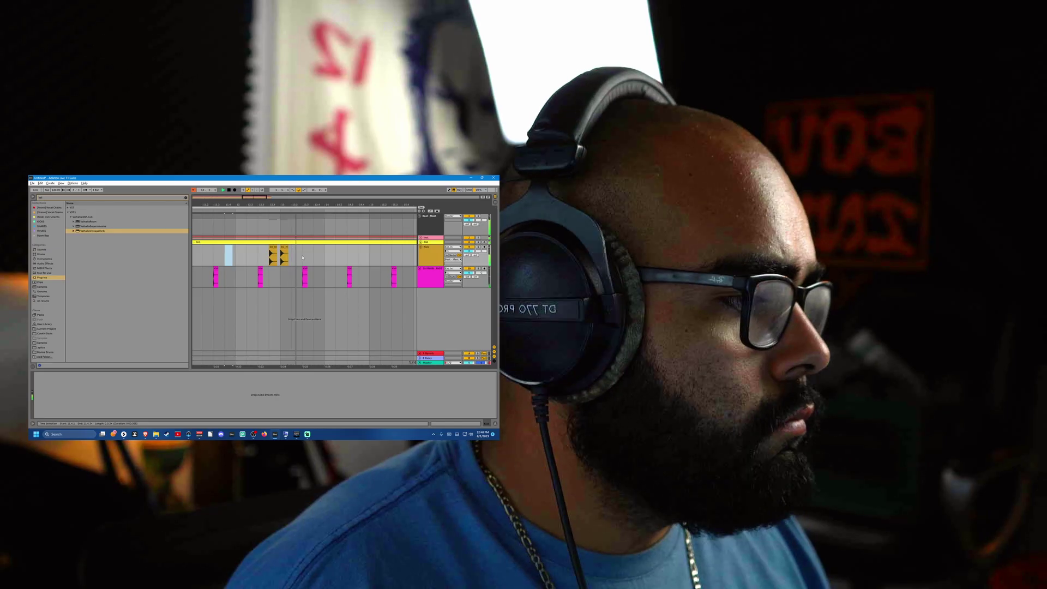
- Lay out the kick samples along the Kick track to build the kick pattern
click(350, 265)
scroll(364, 262, up, 5)
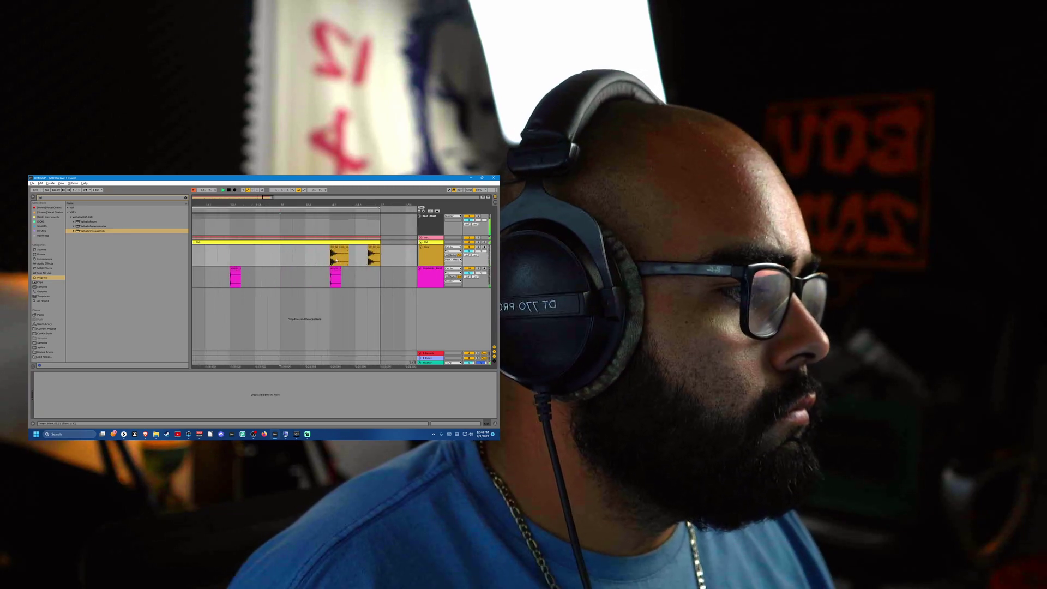
scroll(353, 260, down, 5)
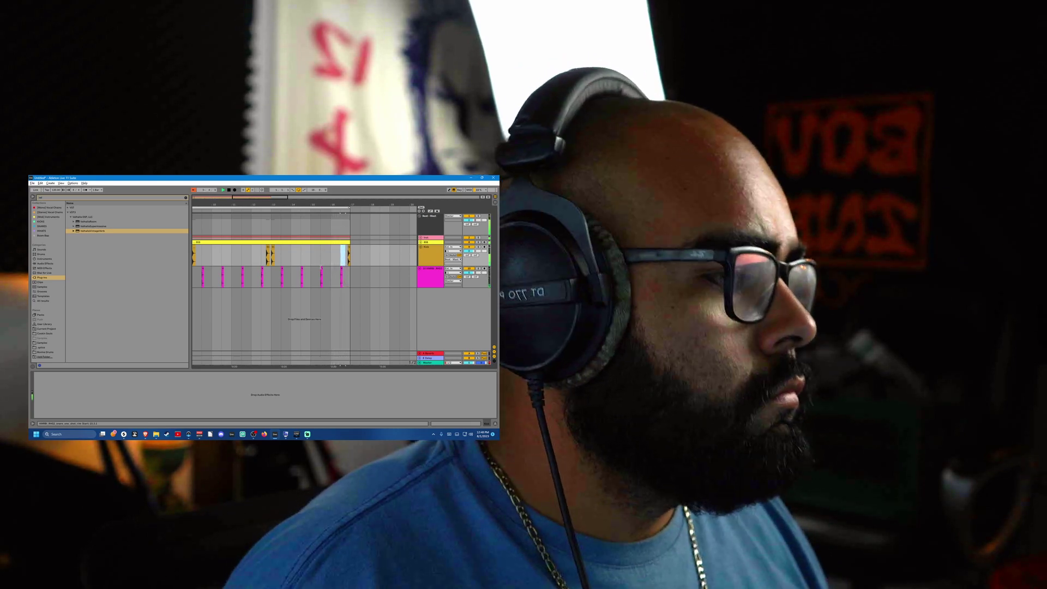
scroll(306, 258, left, 5)
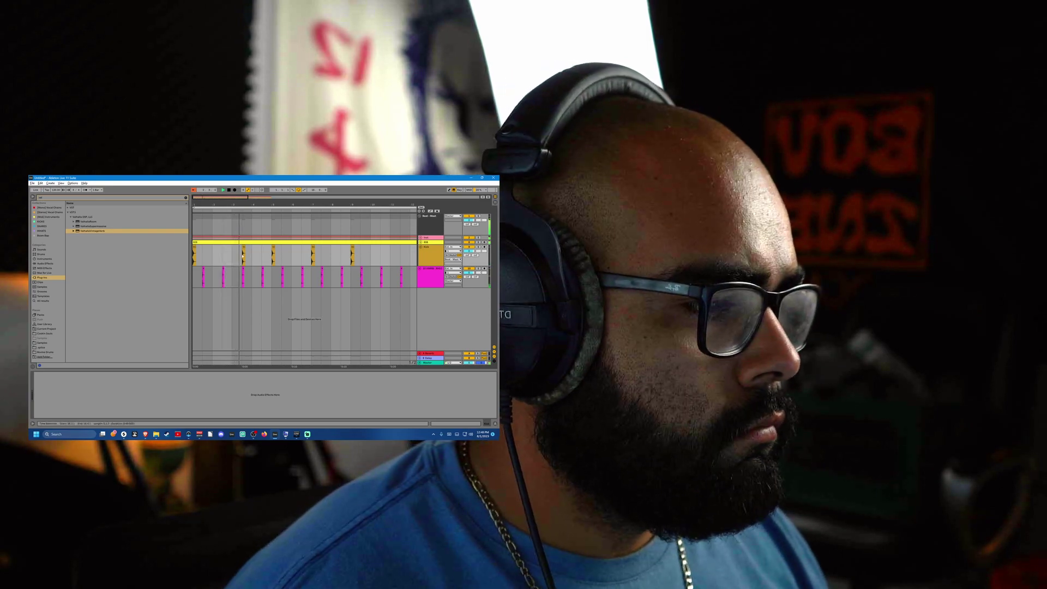
scroll(236, 260, up, 5)
- Shift the second kick sample slightly earlier on the Kick track and play the pattern back
mouse_move(252, 248)
mouse_down()
mouse_move(262, 250)
mouse_move(239, 259)
mouse_up()
click(210, 259)
key(space)
key(space)
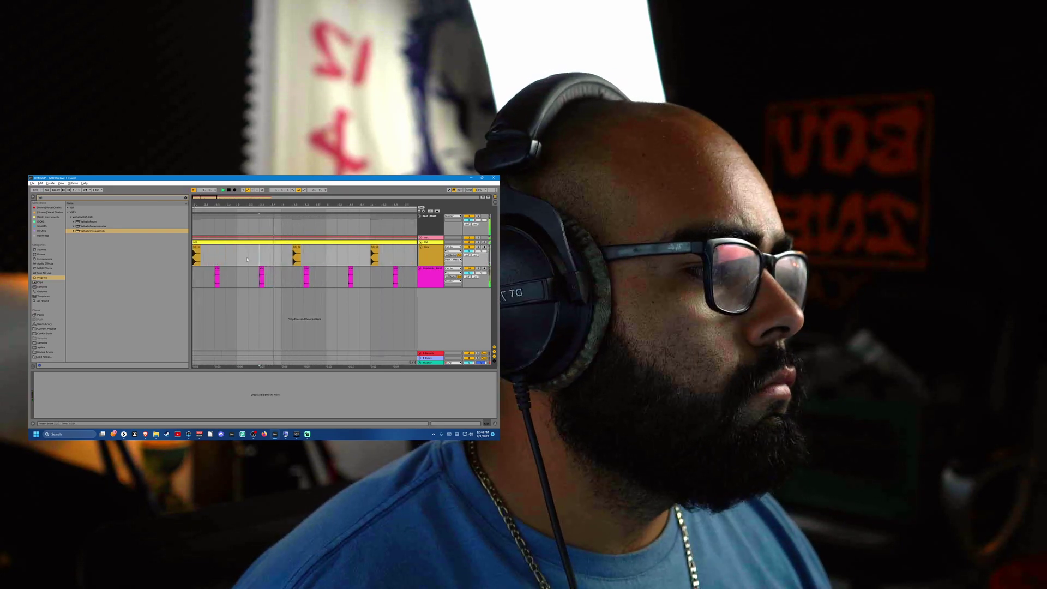
click(274, 254)
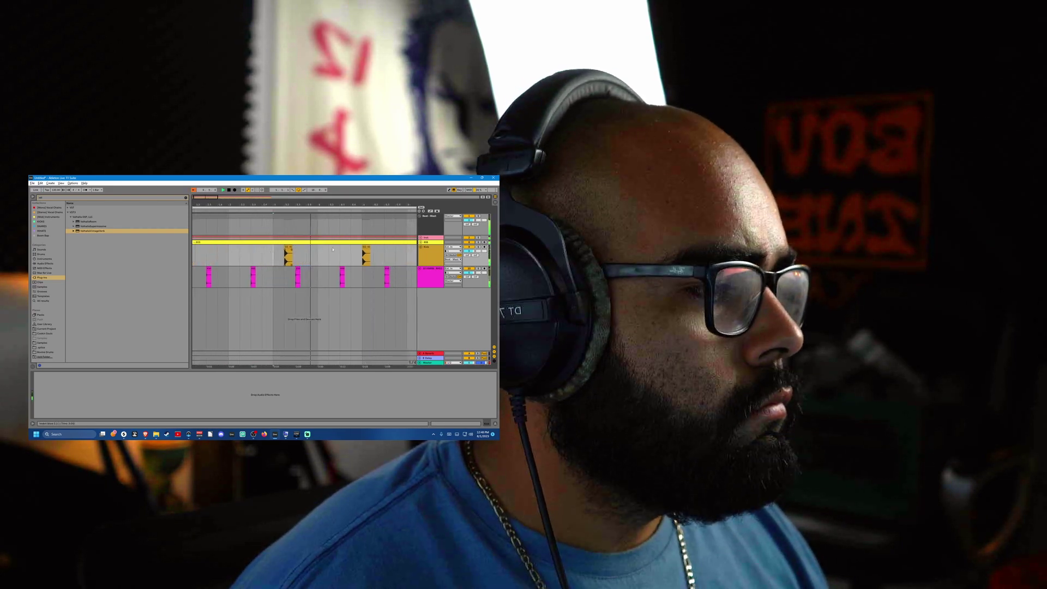
scroll(311, 261, down, 2)
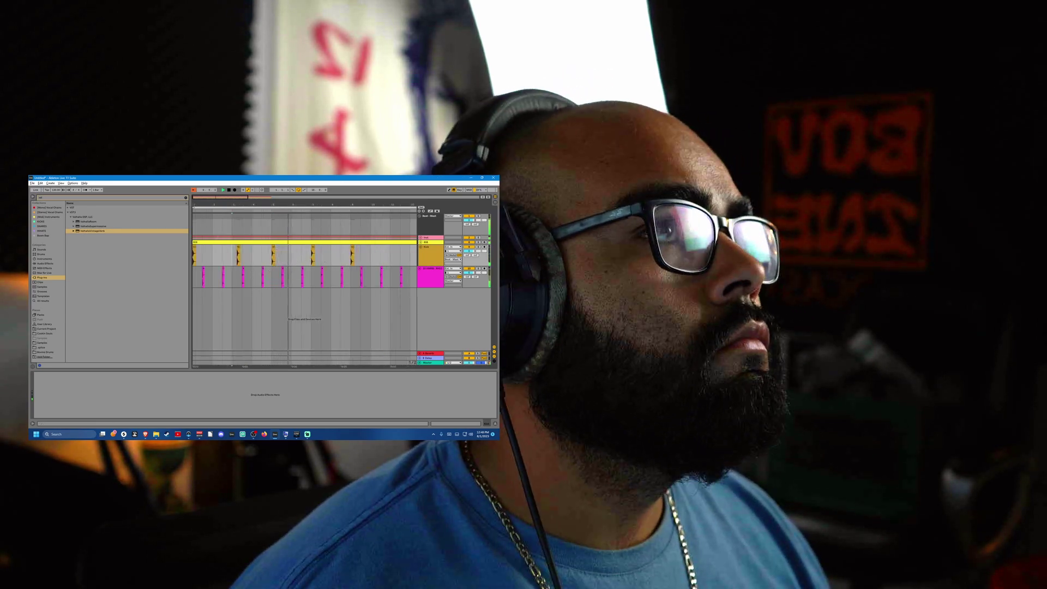
key(alt+Tab)
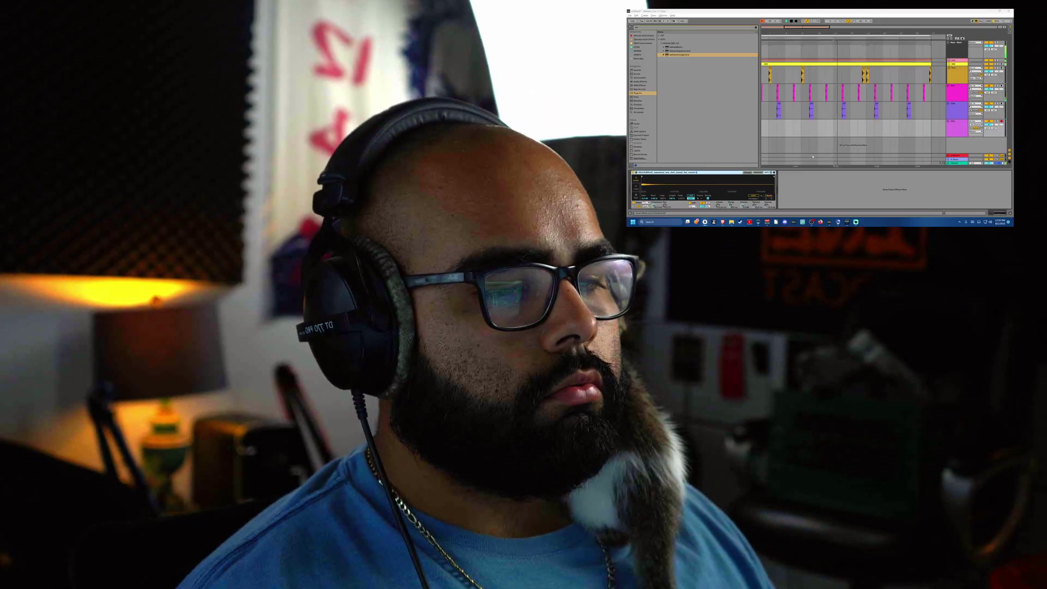
- Create a MIDI clip at the start of the hi-hat track and consolidate it into one clip about four bars long
scroll(769, 137, left, 4)
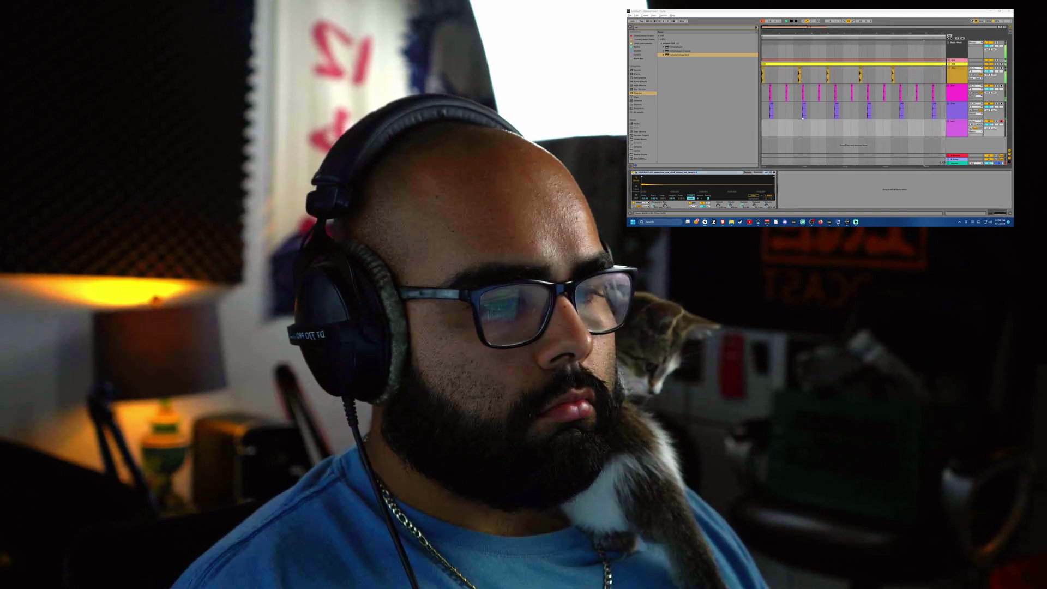
double_click(764, 129)
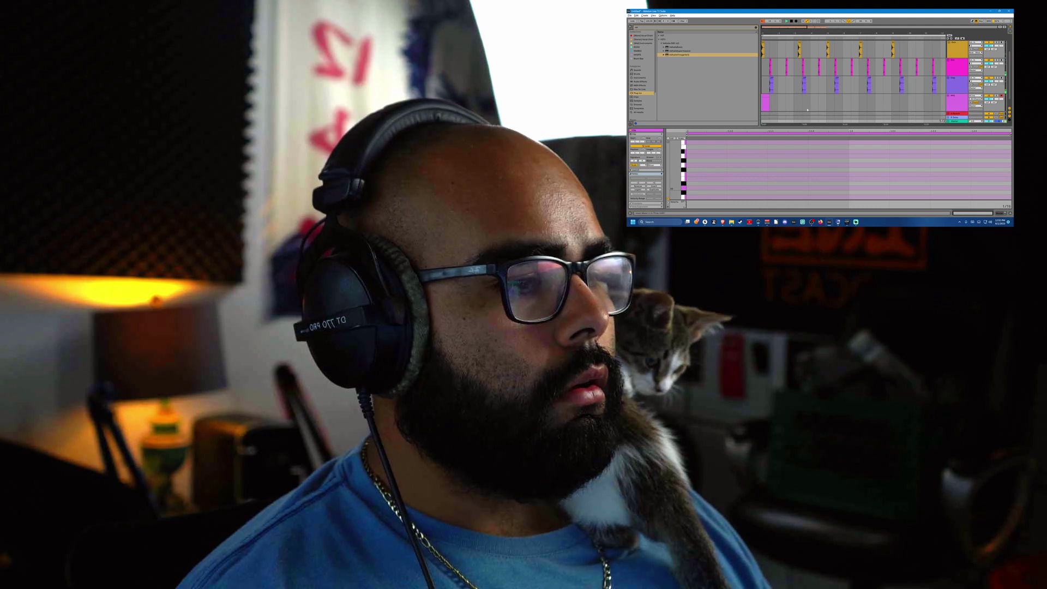
drag(822, 107, 759, 102)
click(822, 103)
drag(822, 104, 730, 96)
key(ctrl+j)
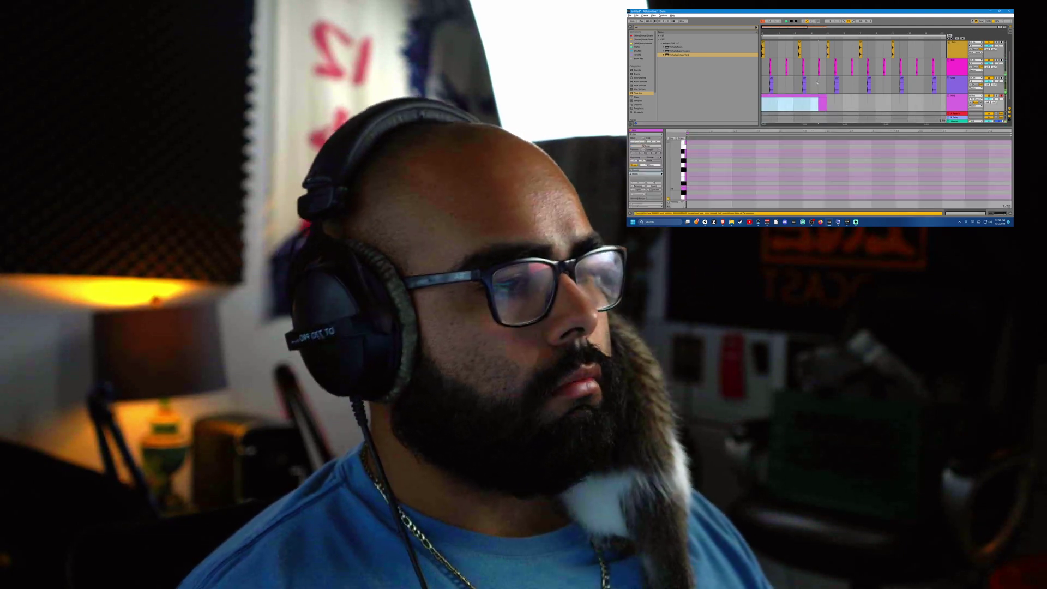
shift+click(823, 97)
key(ctrl+j)
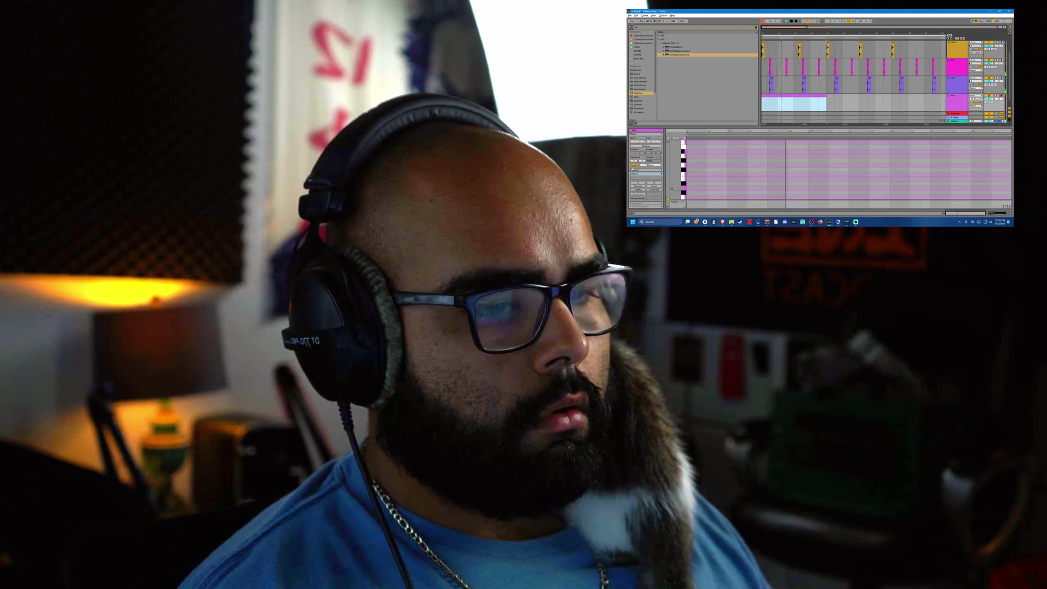
- Draw the first hi-hat notes at the beginning of the new clip in the piano roll
click(634, 166)
click(689, 197)
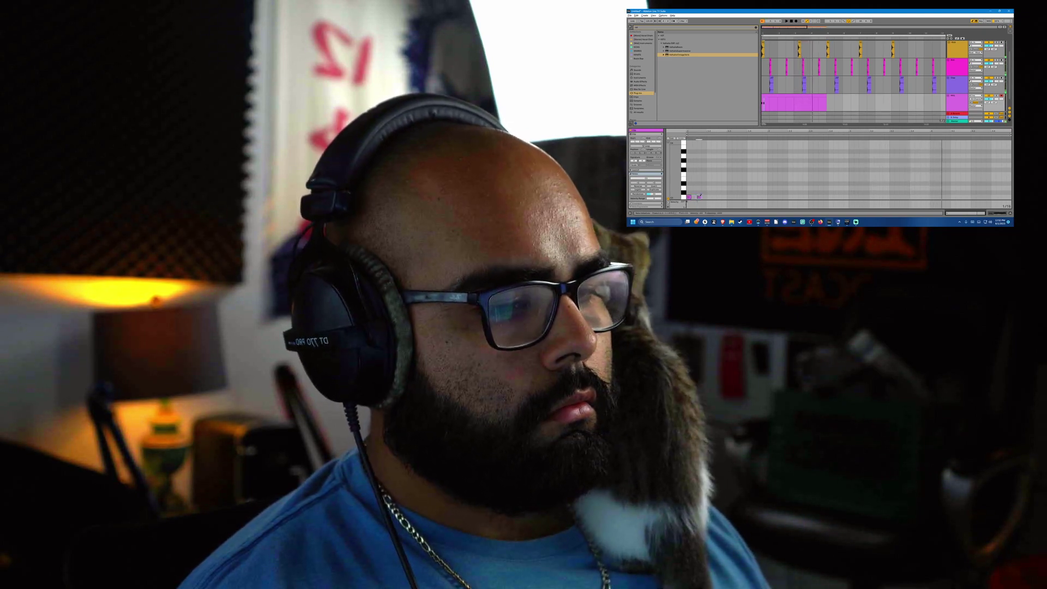
click(709, 197)
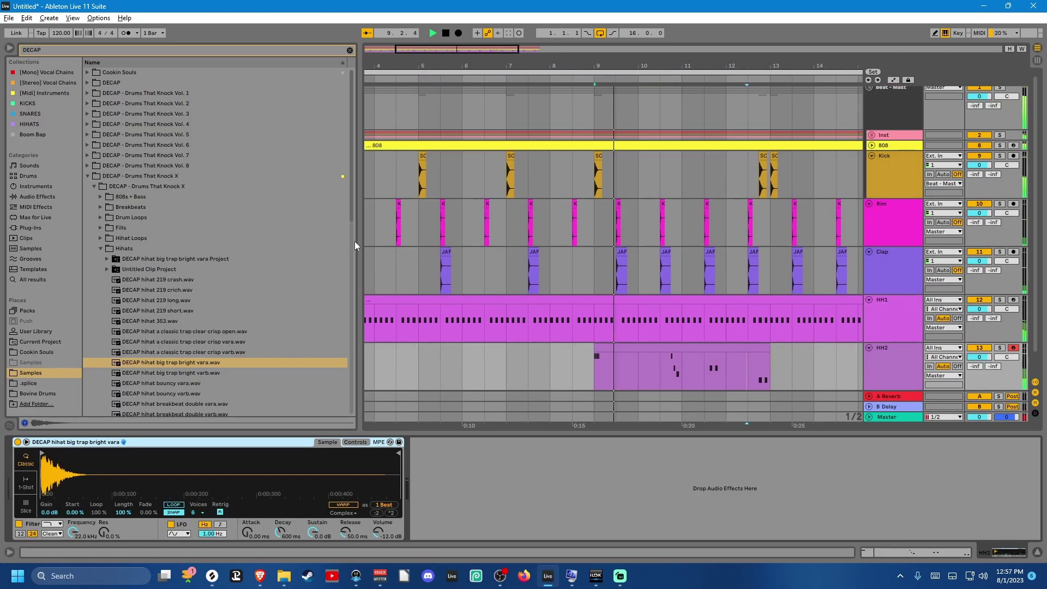
- Open the HH2 clip's notes and slightly lower the velocity of the third note in the opening roll
click(621, 347)
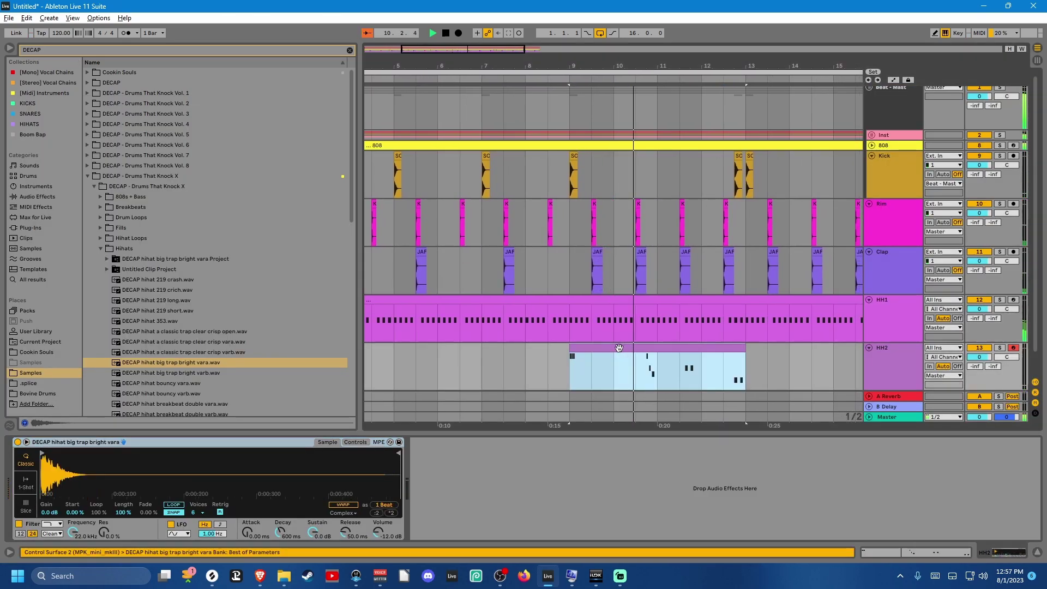
double_click(616, 346)
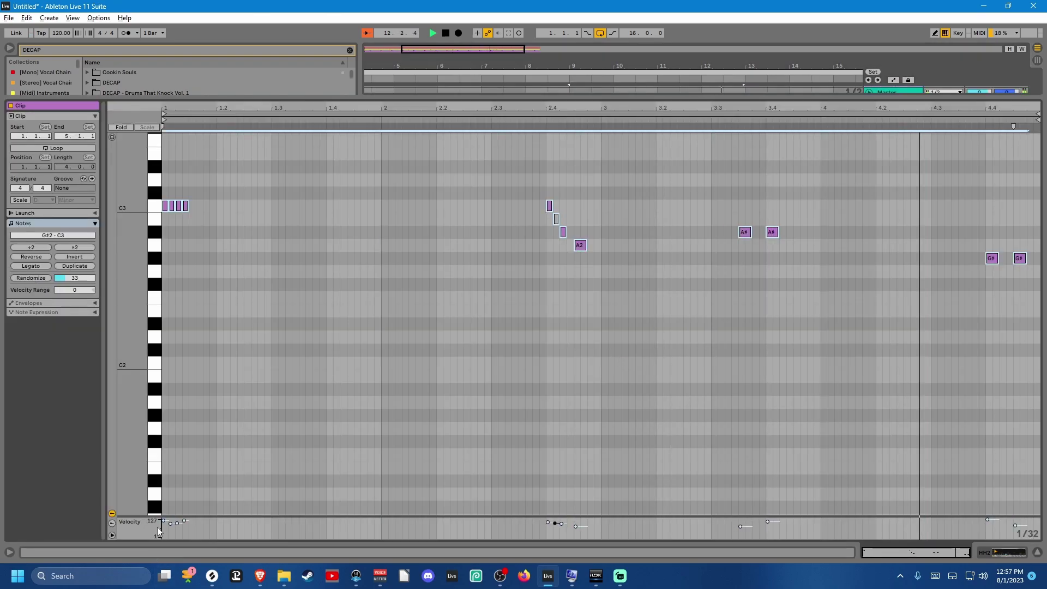
drag(177, 523, 177, 526)
- Play back the full arrangement to check how its sections flow
click(435, 35)
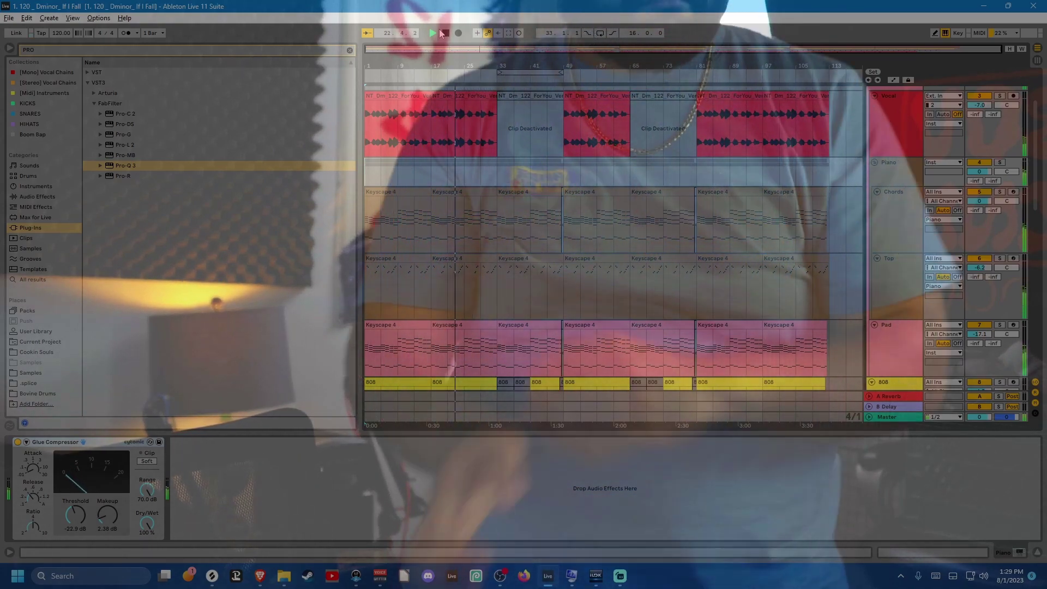
key(space)
key(space)
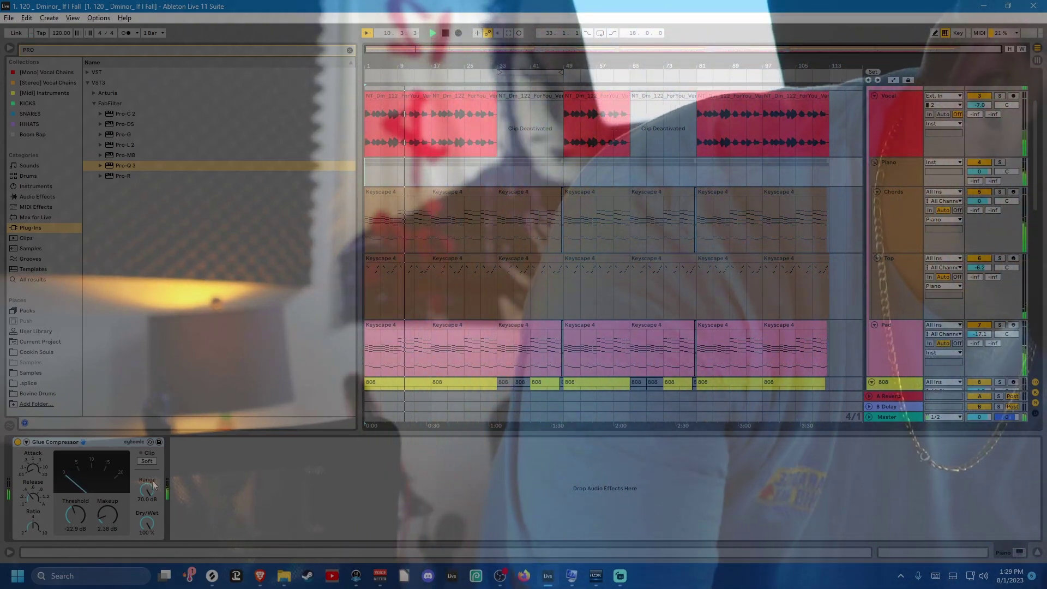
- Select the stretch of the Kick track around an early hit and toggle the activation of its clips
scroll(419, 337, down, 10)
scroll(416, 334, down, 3)
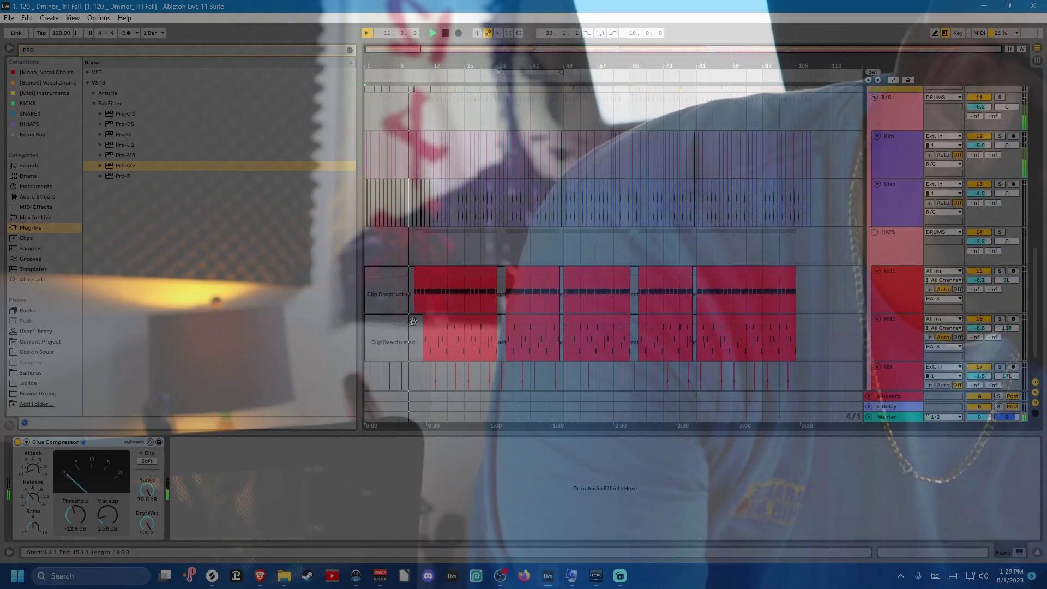
click(413, 320)
scroll(414, 320, up, 5)
scroll(449, 292, up, 3)
drag(412, 197, 443, 205)
key(0)
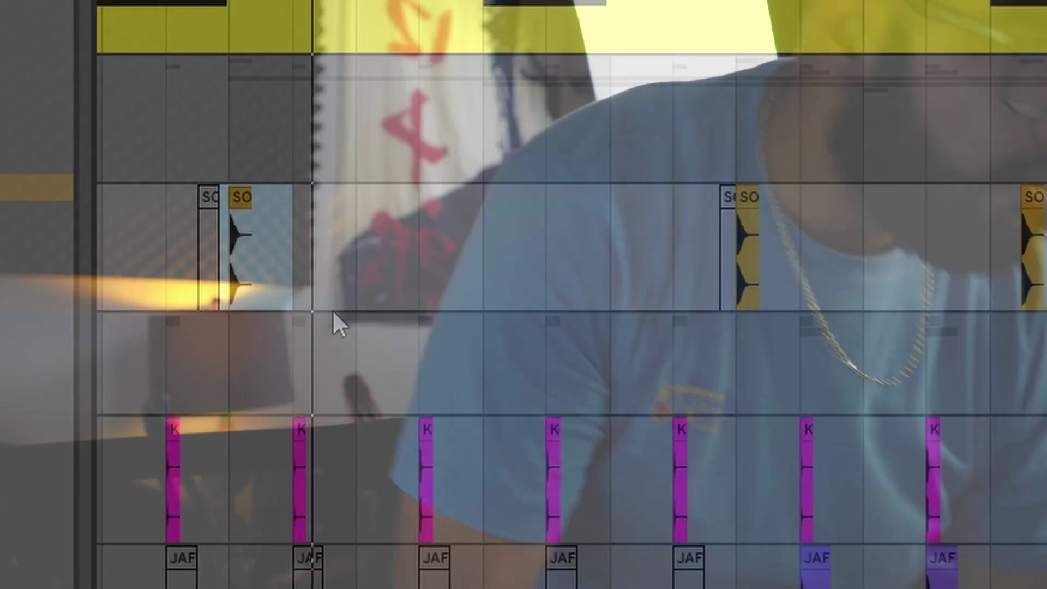